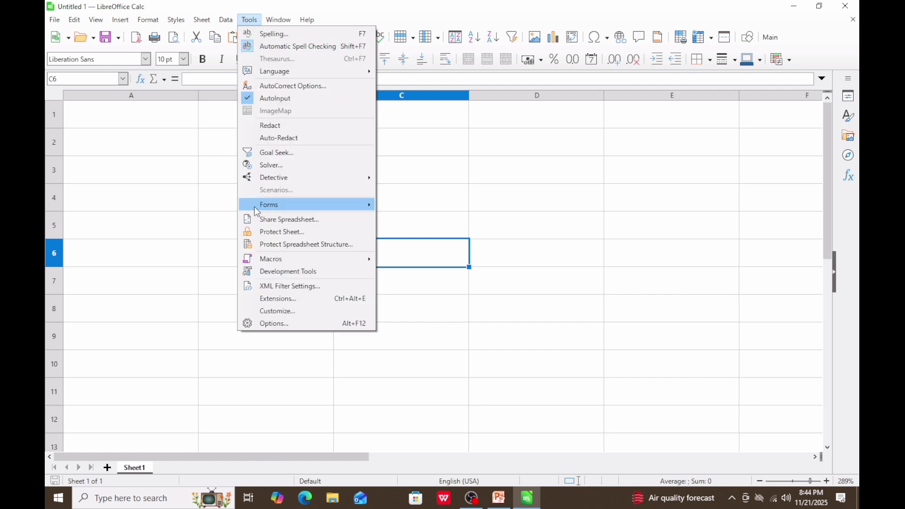
# - Check the available macro commands and the current macro recording setting in the advanced options without changing anything
pyautogui.moveTo(311, 262)
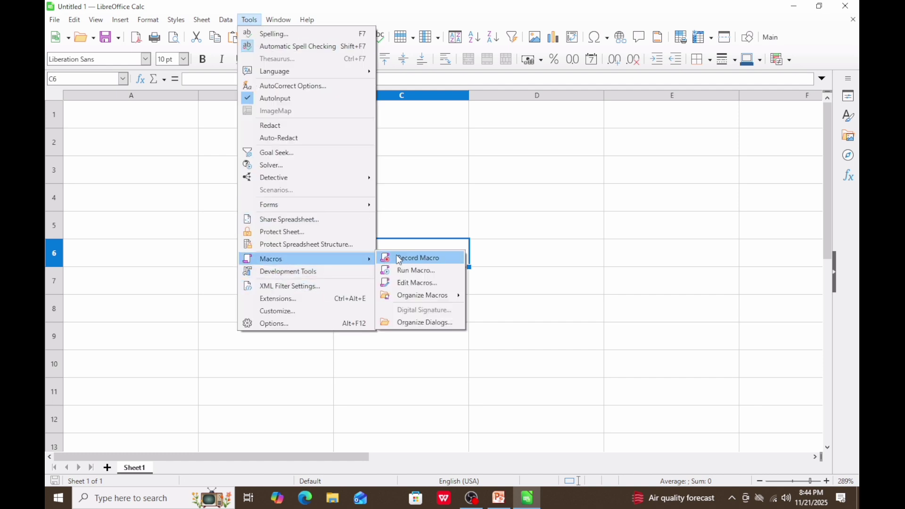
pyautogui.click(326, 322)
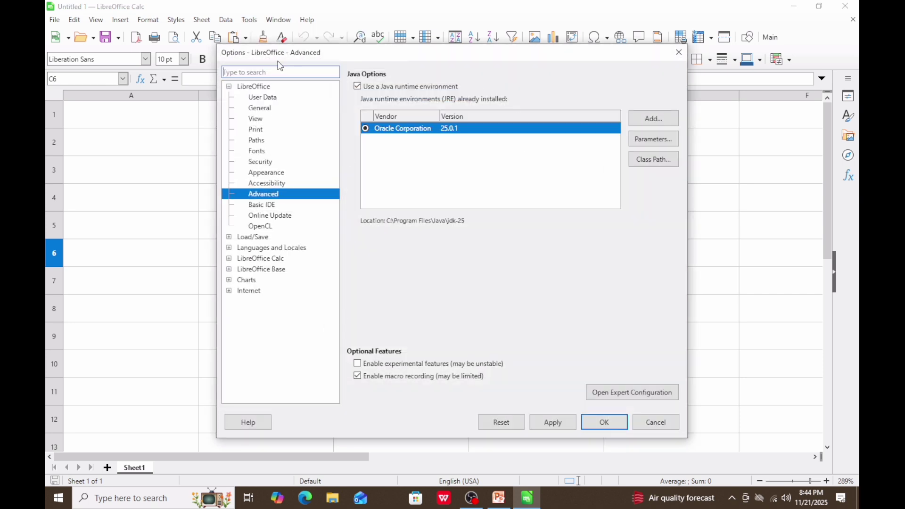
pyautogui.click(647, 423)
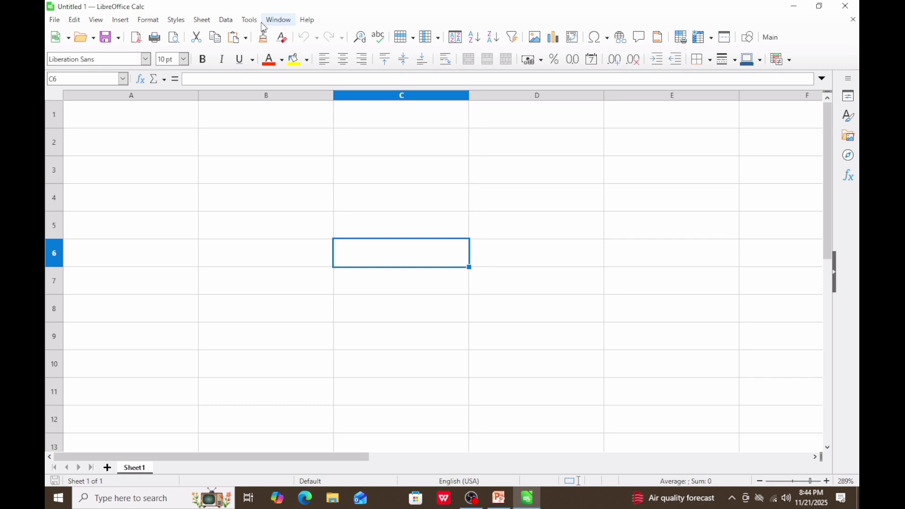
# - Disable macro recording in the advanced LibreOffice options and apply the change
pyautogui.click(249, 19)
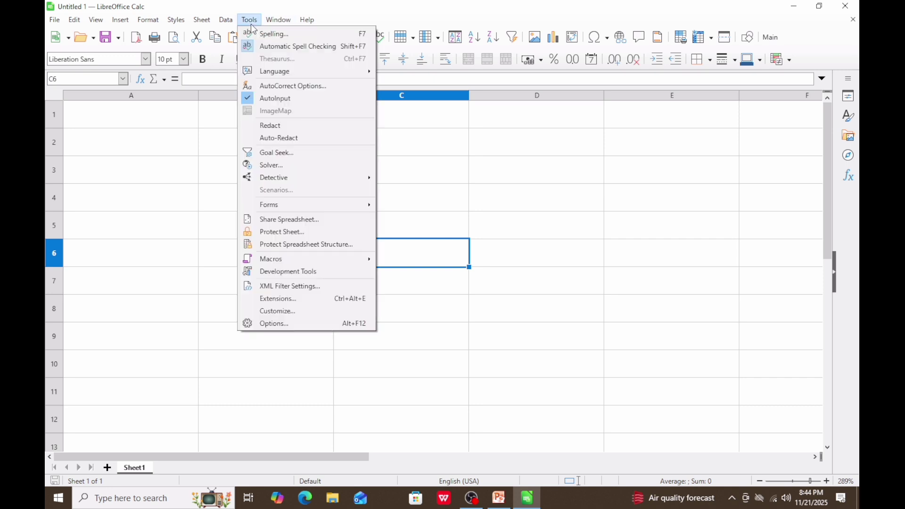
pyautogui.click(297, 327)
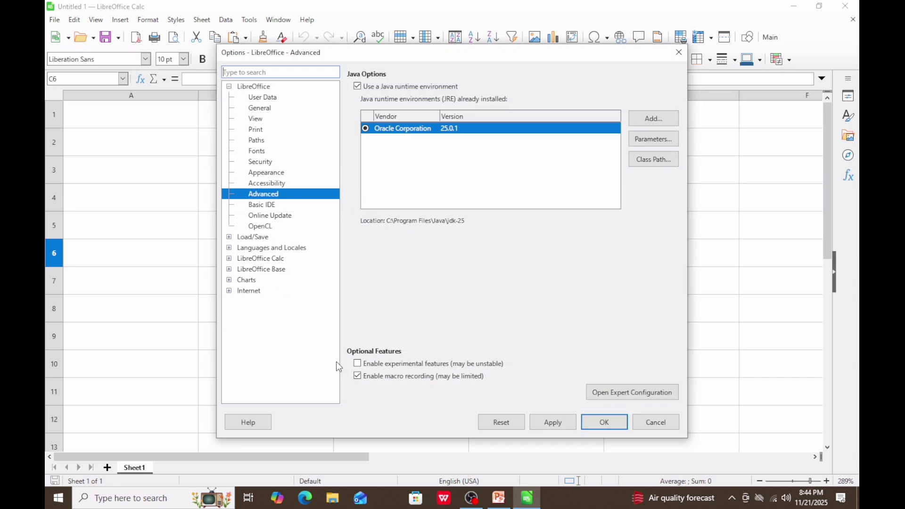
pyautogui.click(358, 377)
pyautogui.click(563, 422)
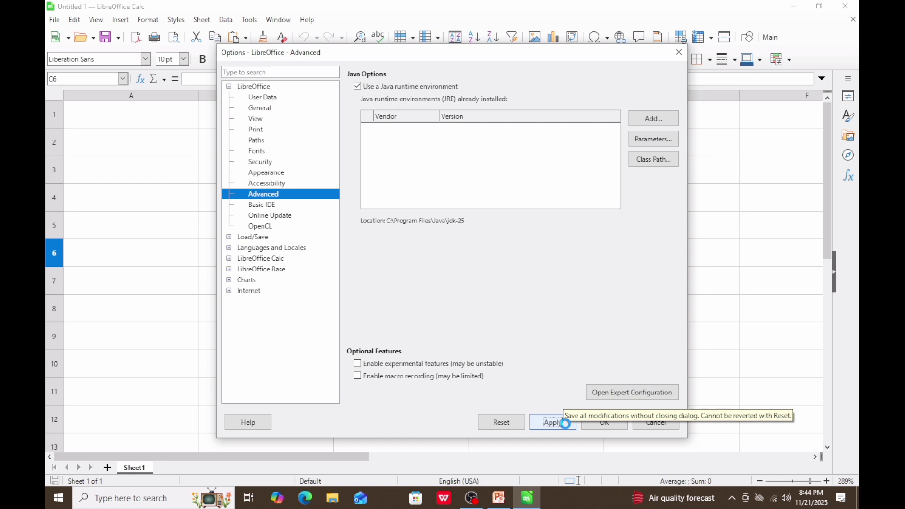
pyautogui.click(598, 423)
# - Check which macro commands are offered with macro recording disabled
pyautogui.click(250, 20)
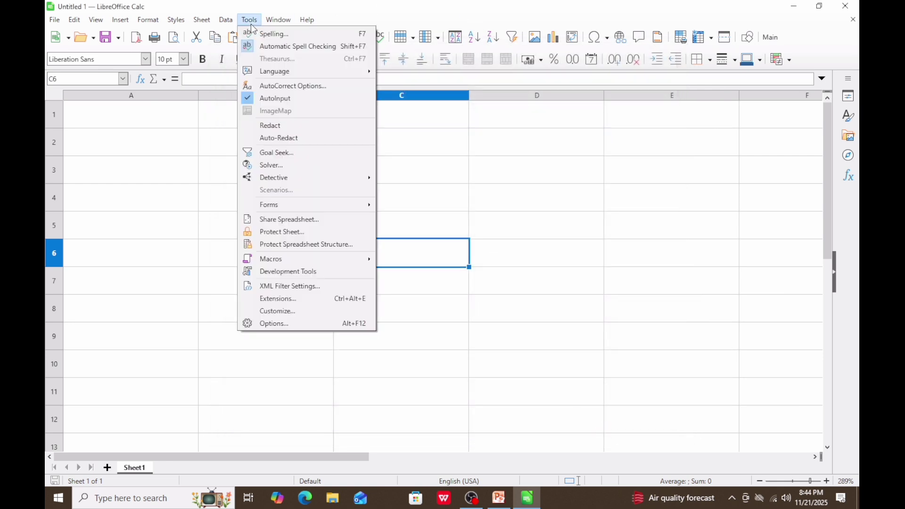
pyautogui.moveTo(349, 259)
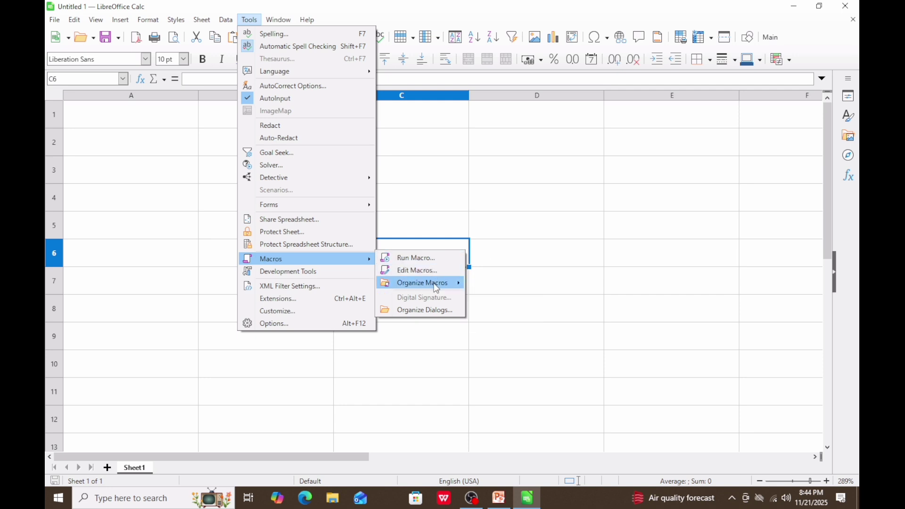
pyautogui.click(513, 302)
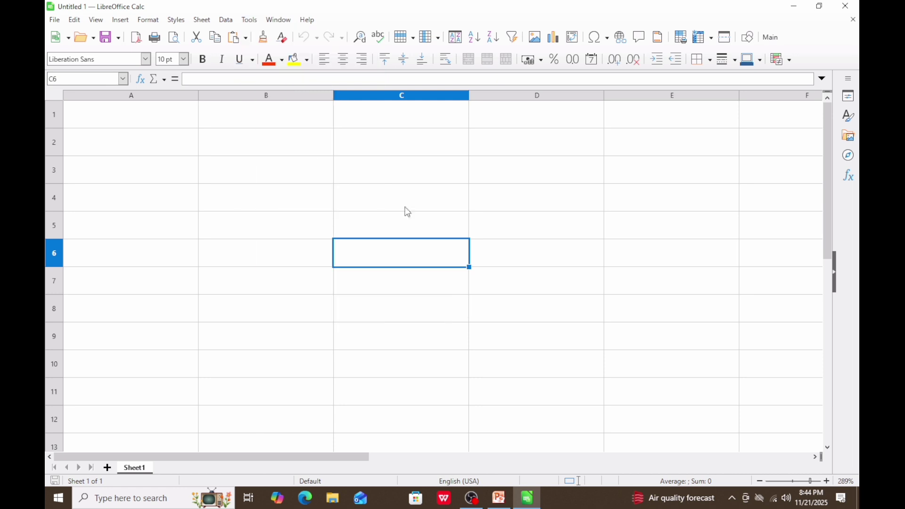
# - Enable macro recording under the optional features of LibreOffice's advanced options, applying and confirming the change
pyautogui.click(249, 19)
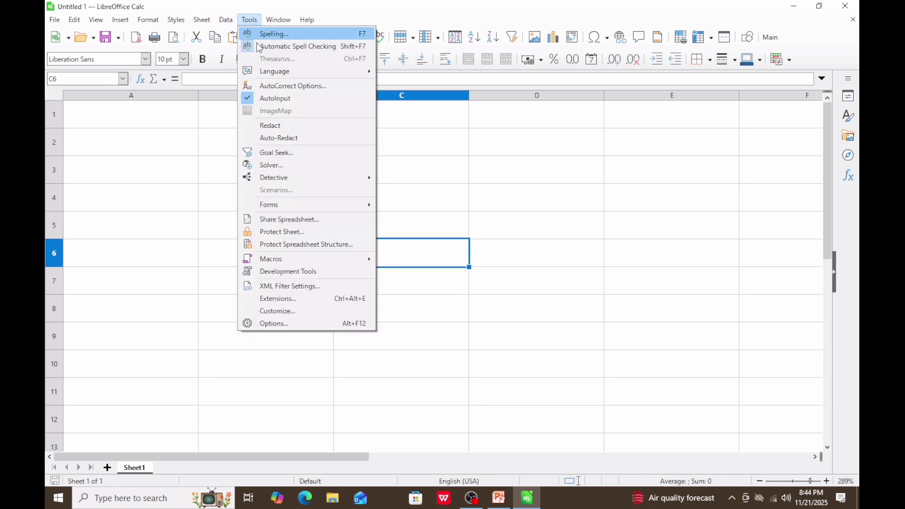
pyautogui.click(303, 325)
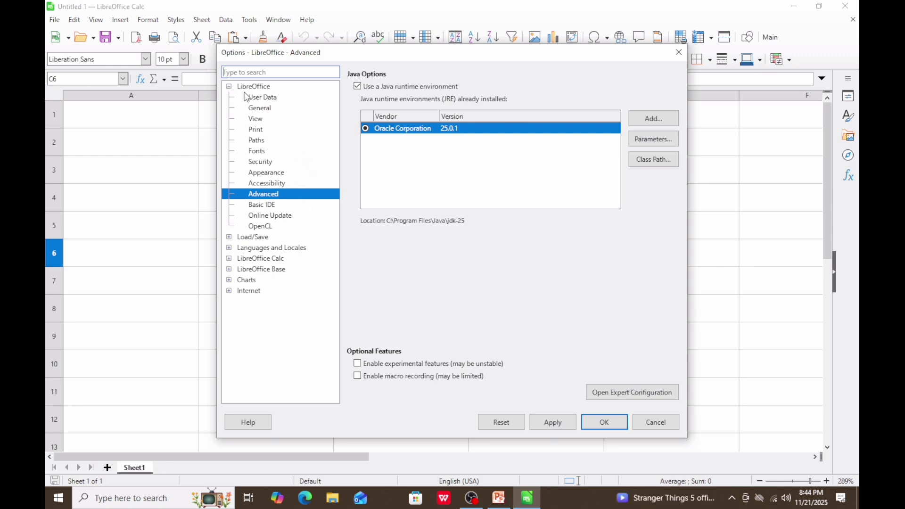
pyautogui.click(230, 87)
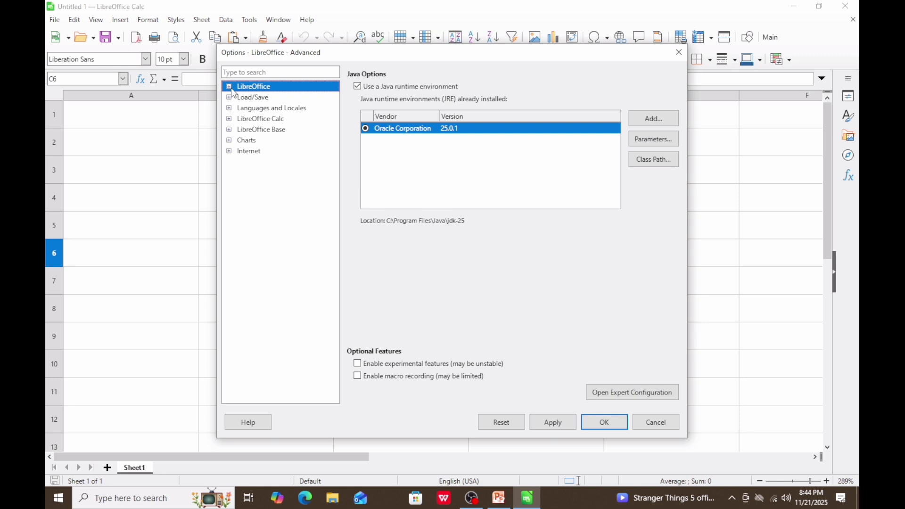
pyautogui.click(230, 88)
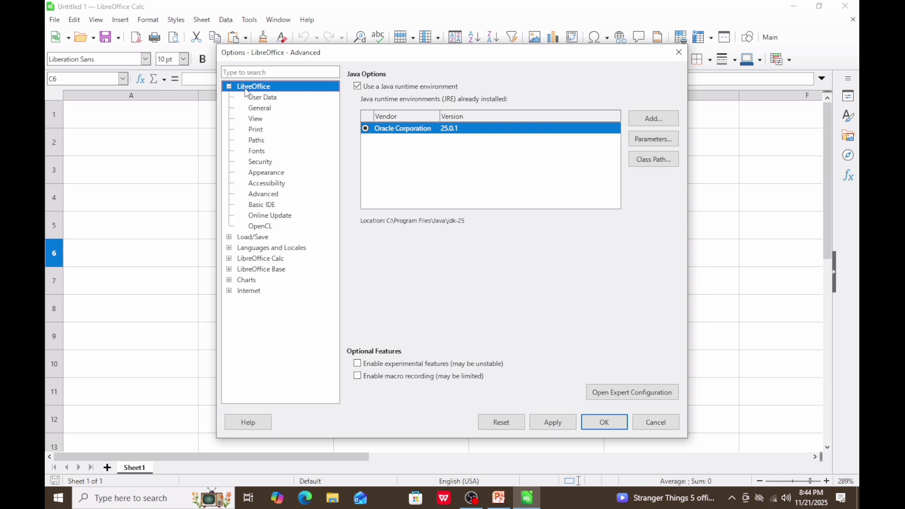
pyautogui.click(255, 199)
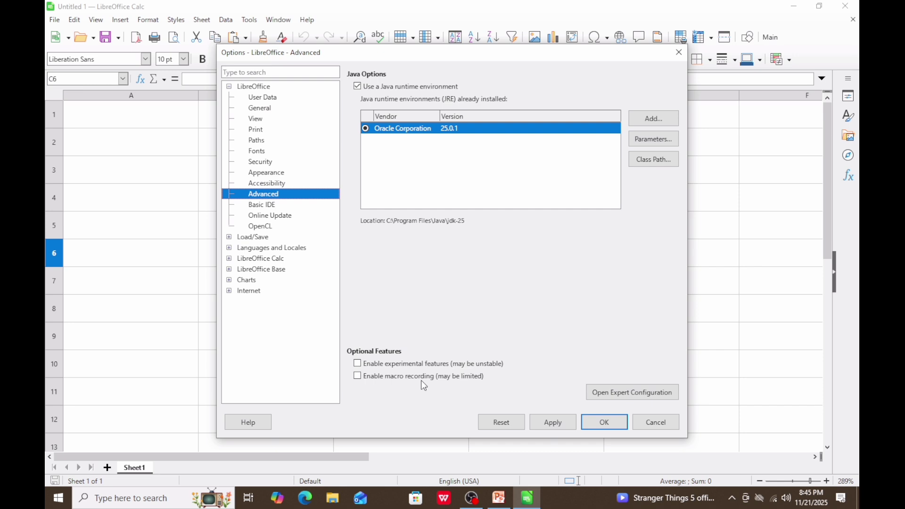
pyautogui.click(359, 377)
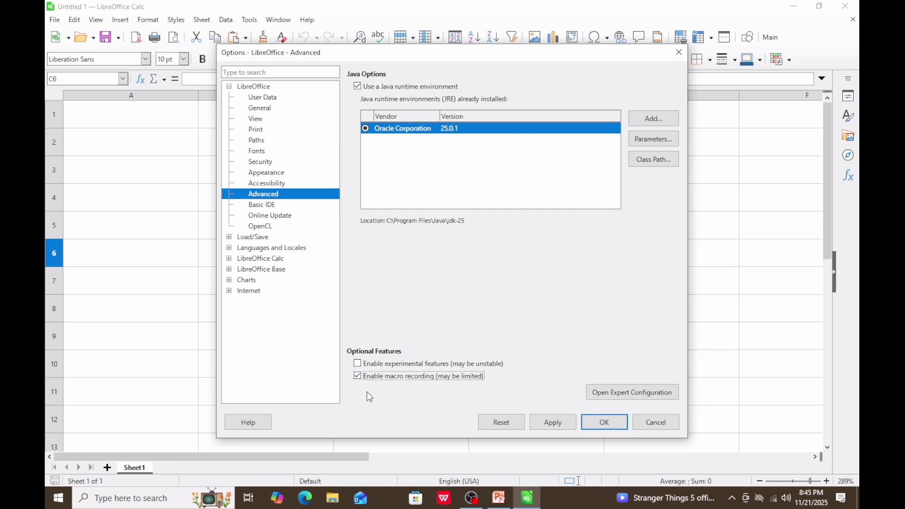
pyautogui.click(556, 424)
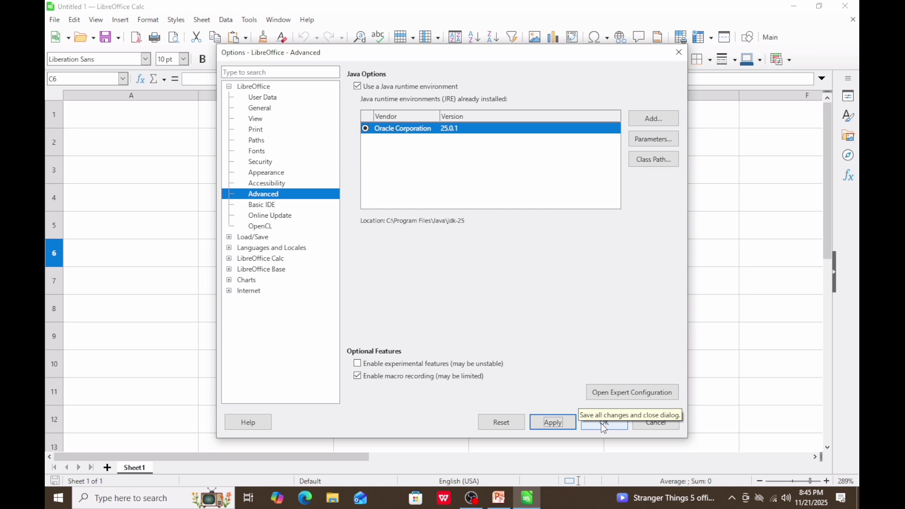
pyautogui.click(604, 424)
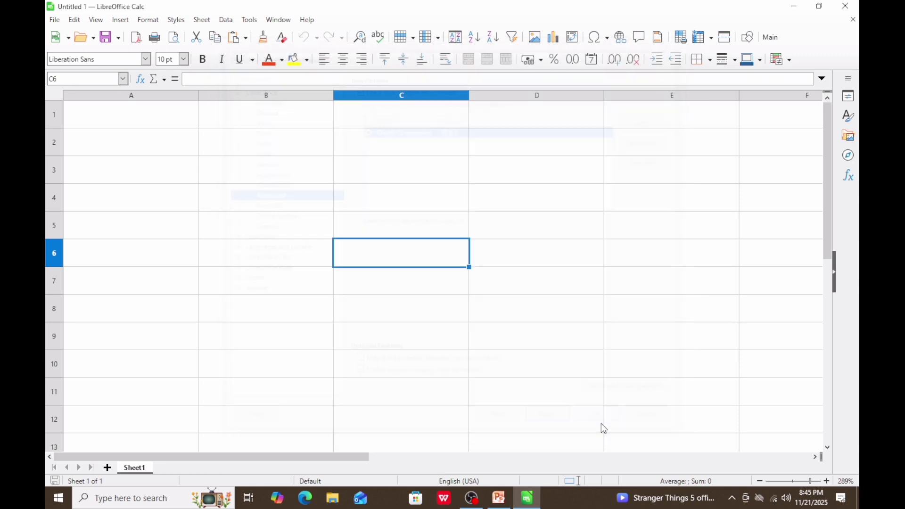
# - Check that the Record Macro command is offered among the macro commands
pyautogui.click(248, 19)
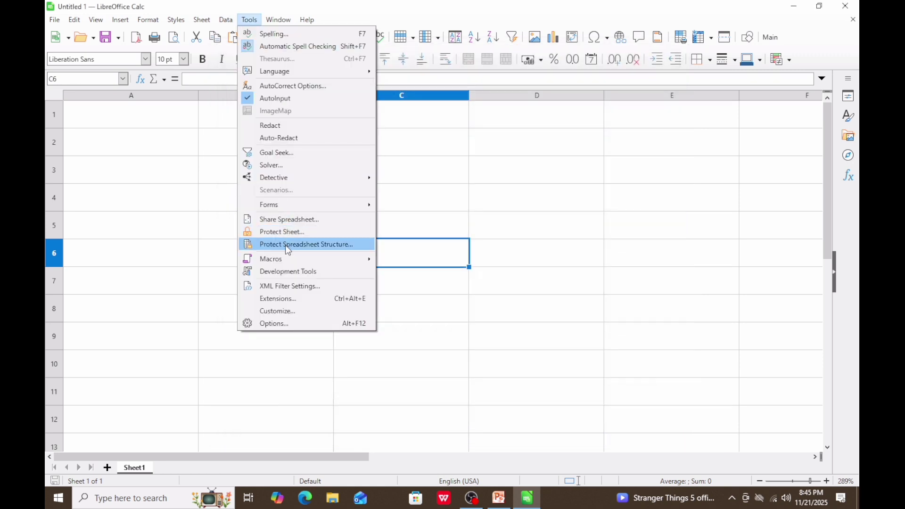
pyautogui.moveTo(284, 264)
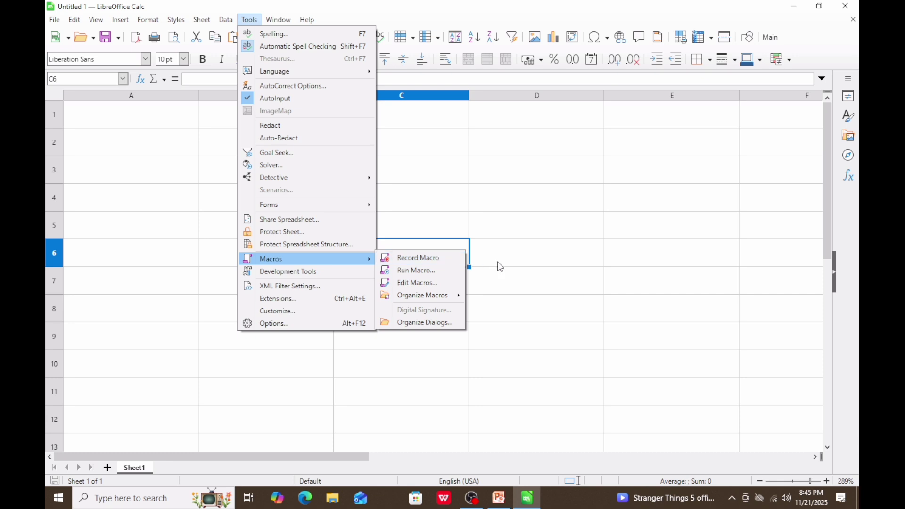
pyautogui.click(495, 274)
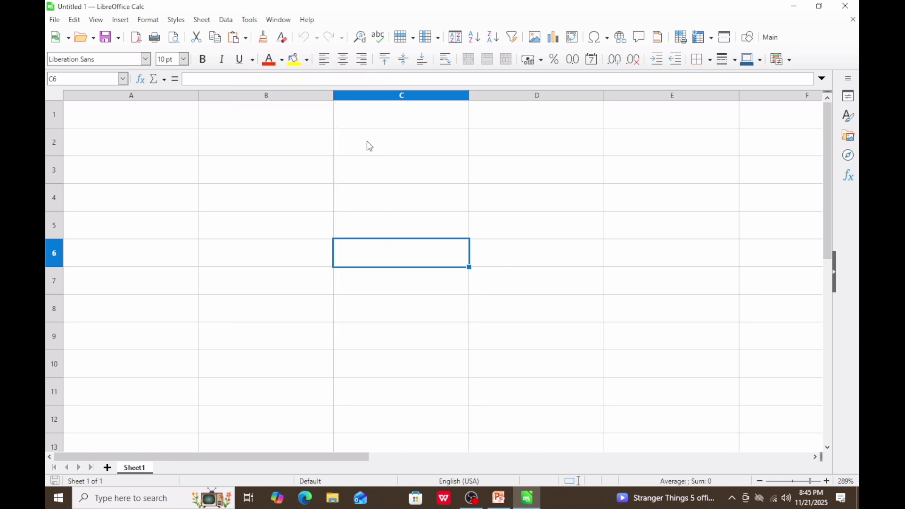
# - Enter the column headers ROLL NO, NAME and CLASS in cells A1 to C1
pyautogui.click(141, 121)
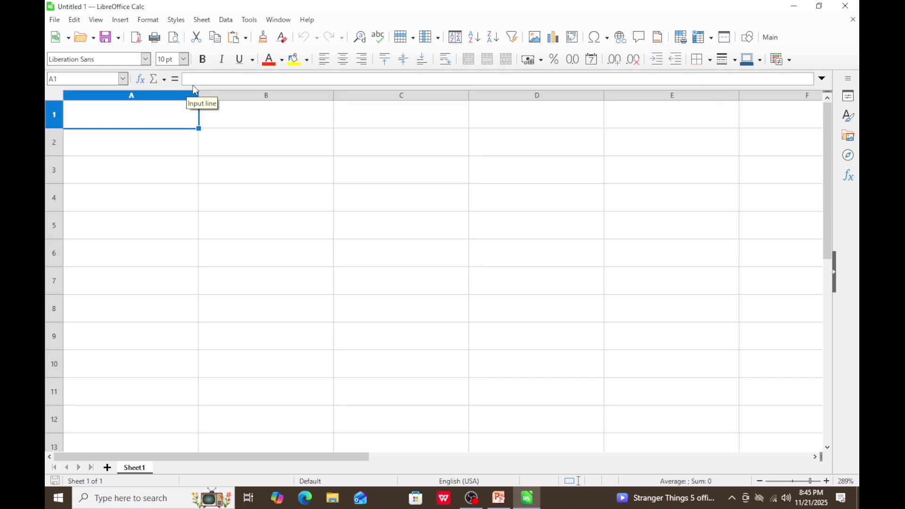
pyautogui.write('ROLL')
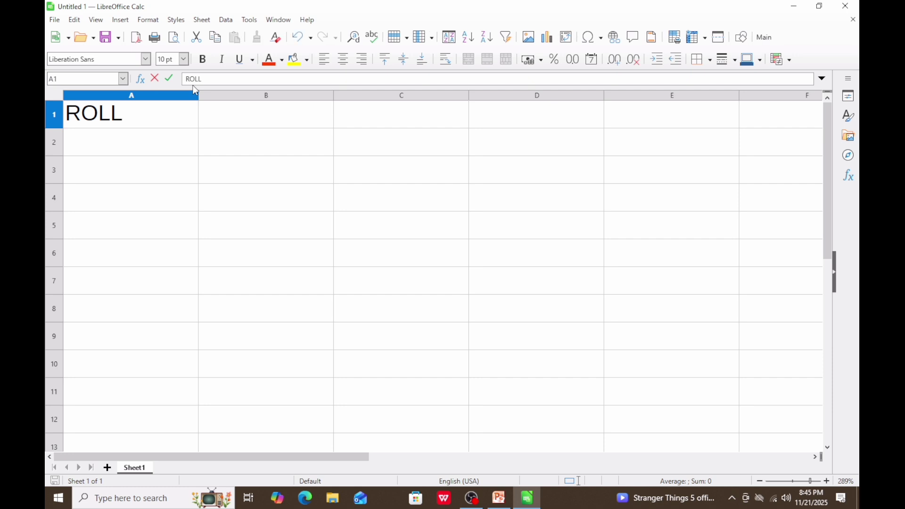
pyautogui.write(' NO')
pyautogui.press('Tab')
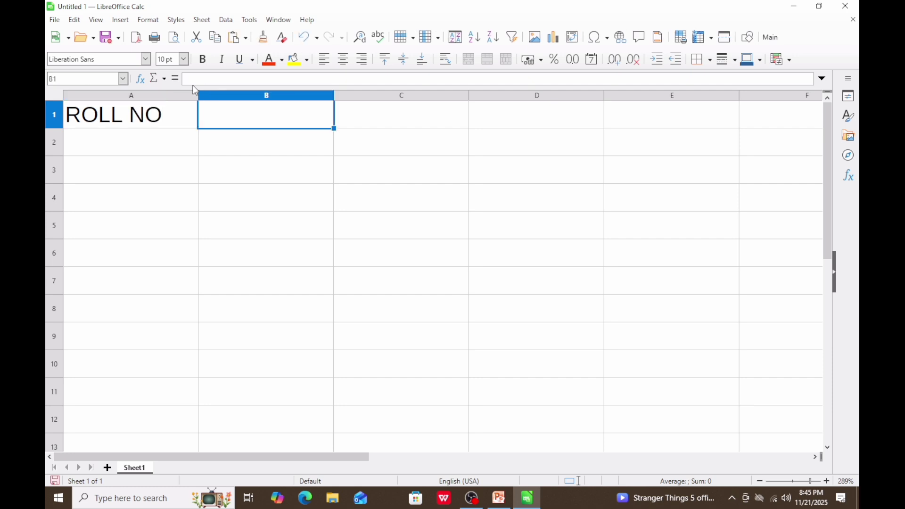
pyautogui.write('NAME')
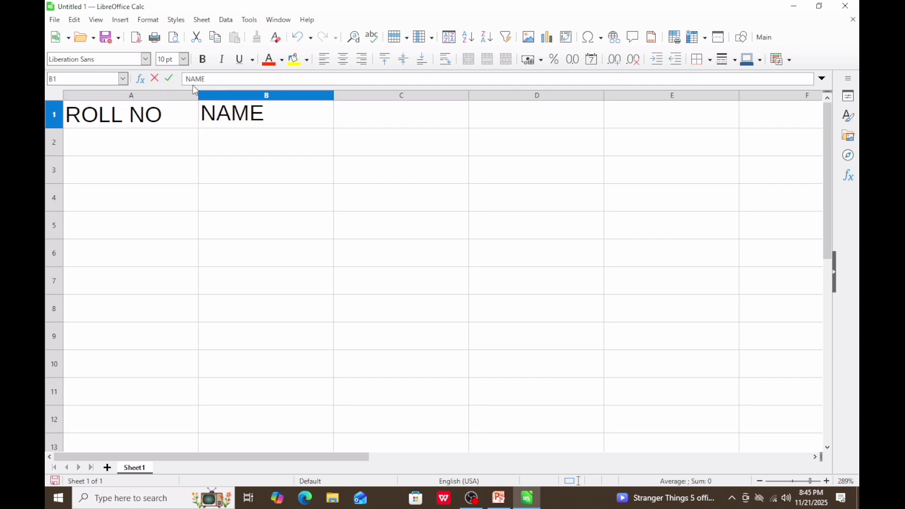
pyautogui.press('Tab')
pyautogui.write('CLASS')
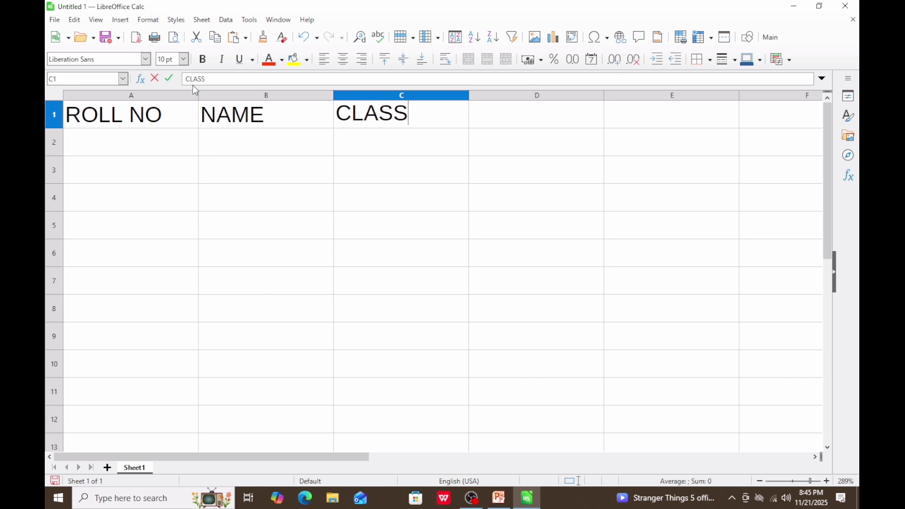
pyautogui.press('Return')
# - Enter the roll numbers 1001, 1002 and 1003 in cells A2 to A4
pyautogui.press('Left')
pyautogui.press('Left')
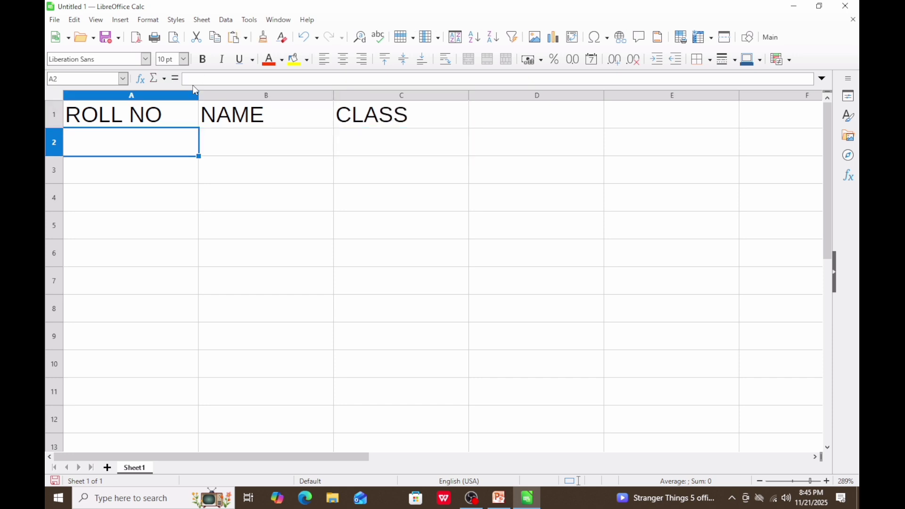
pyautogui.write('1')
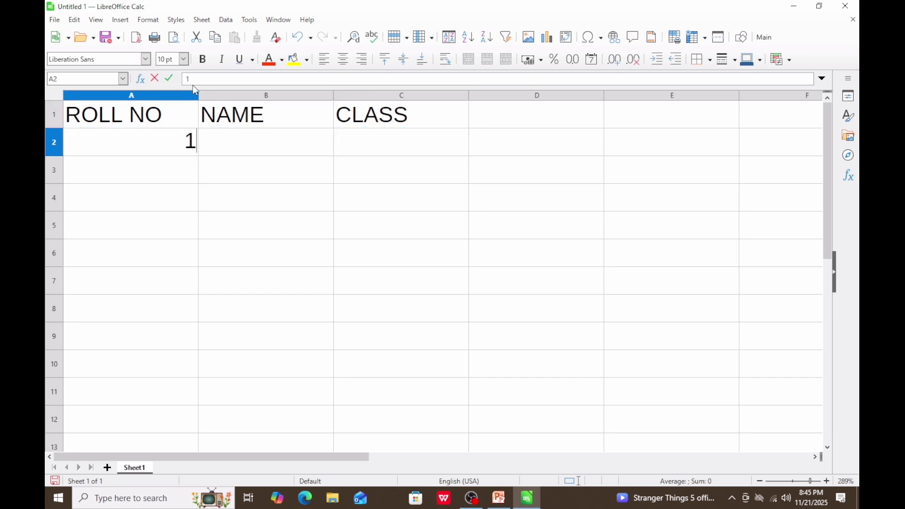
pyautogui.write('001')
pyautogui.press('Return')
pyautogui.write('110')
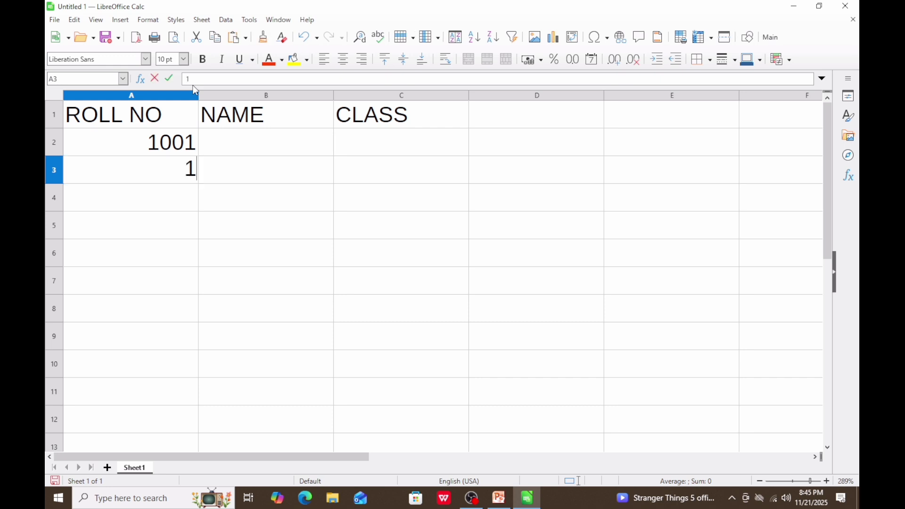
pyautogui.press('BackSpace')
pyautogui.press('BackSpace')
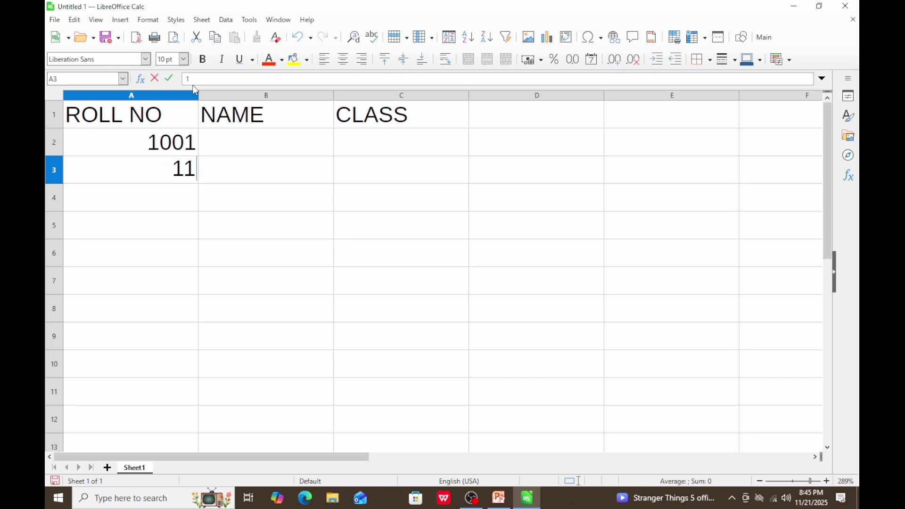
pyautogui.write('002')
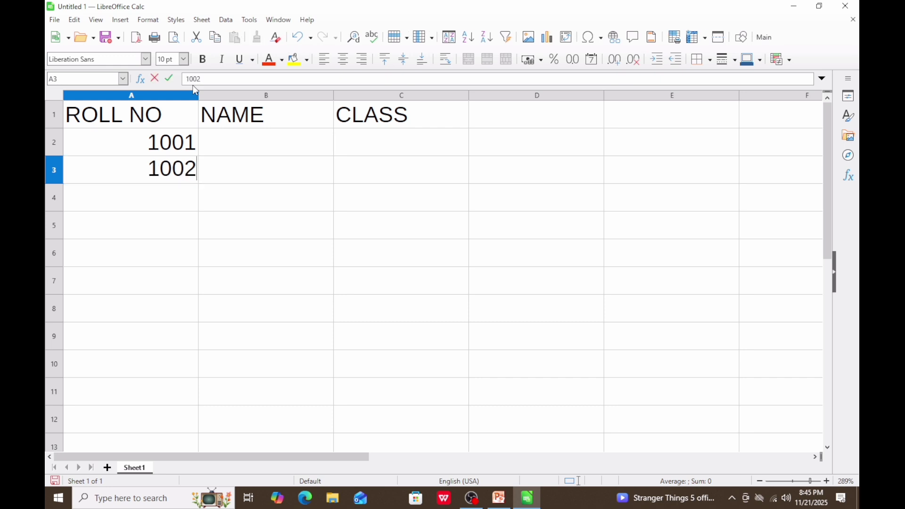
pyautogui.press('Return')
pyautogui.write('100')
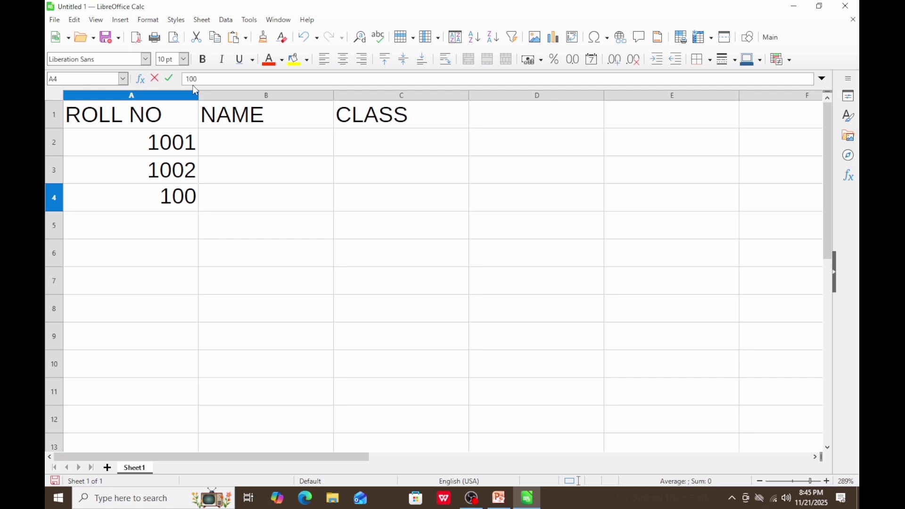
pyautogui.write('3')
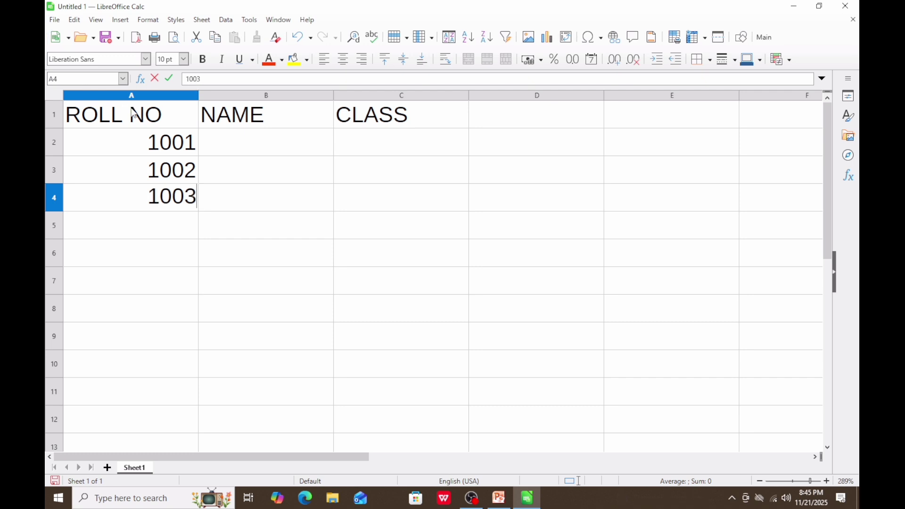
# - Enter the three students' first names in cells B2 to B4 of the NAME column
pyautogui.click(220, 144)
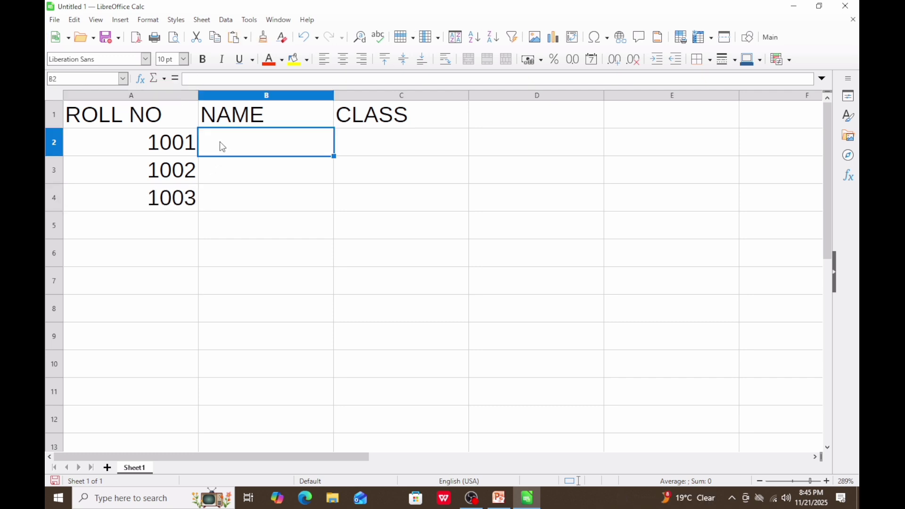
pyautogui.write('ANKIT')
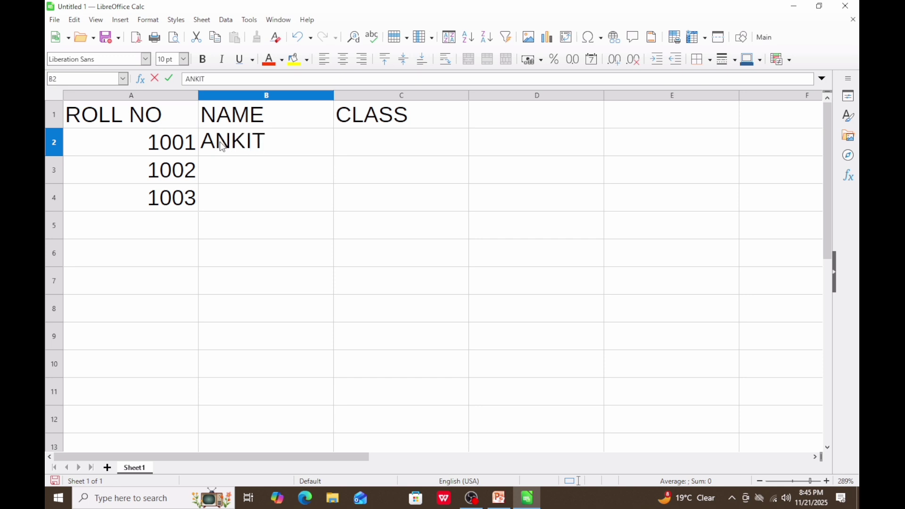
pyautogui.press('Return')
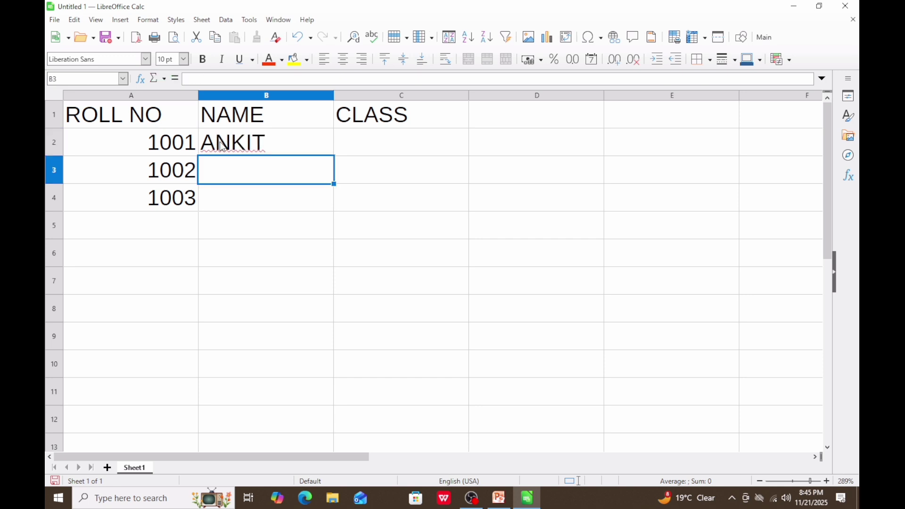
pyautogui.write('ISHA')
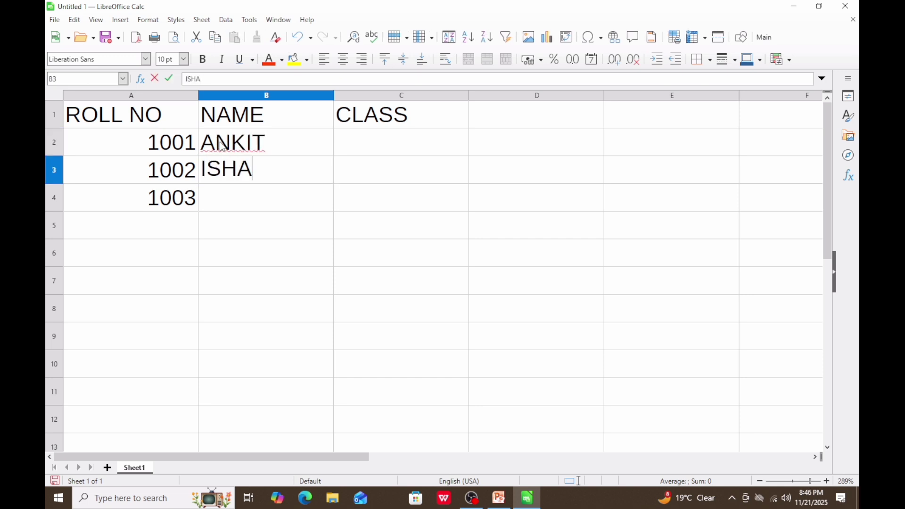
pyautogui.press('Return')
pyautogui.write('PART')
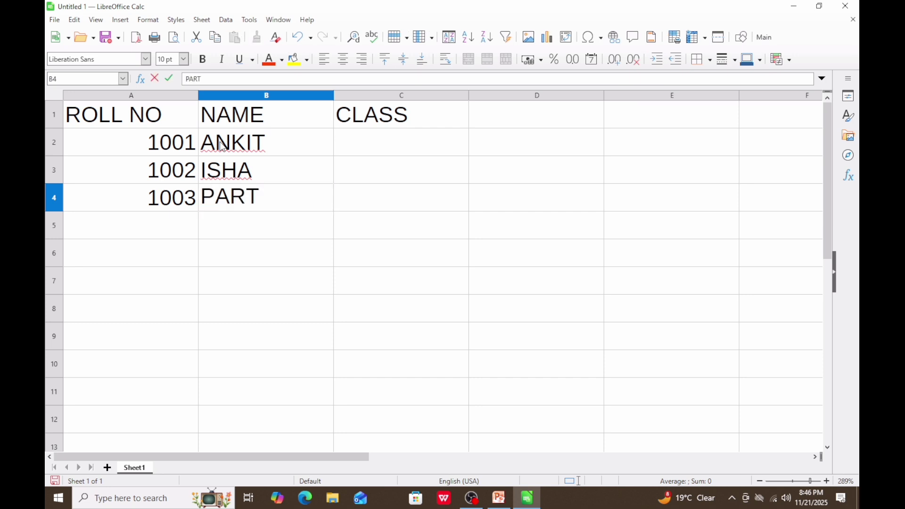
pyautogui.write('H')
# - Enter the class 10 A for the first student in cell C2
pyautogui.click(377, 142)
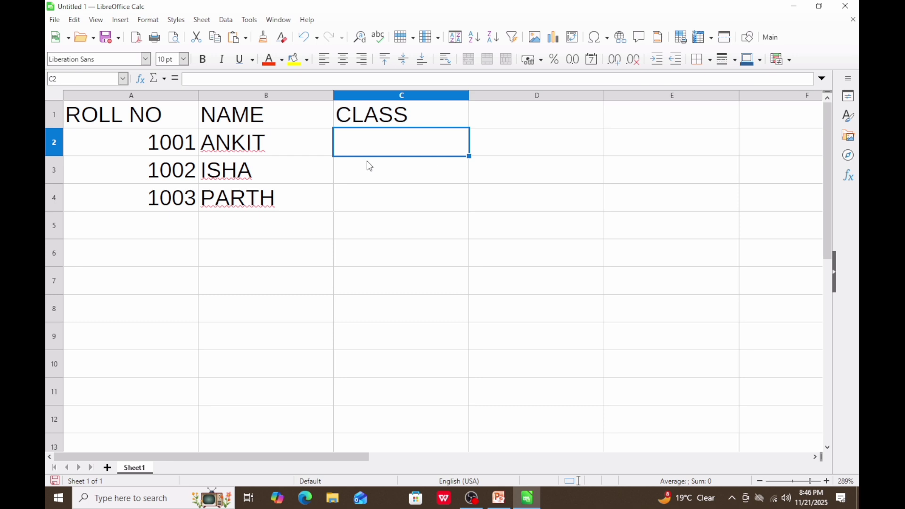
pyautogui.write('10')
pyautogui.click(369, 176)
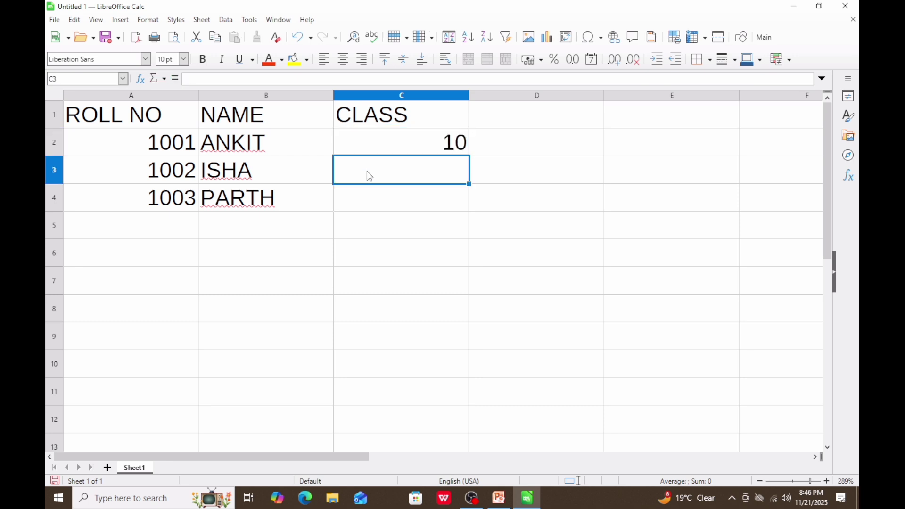
pyautogui.click(432, 139)
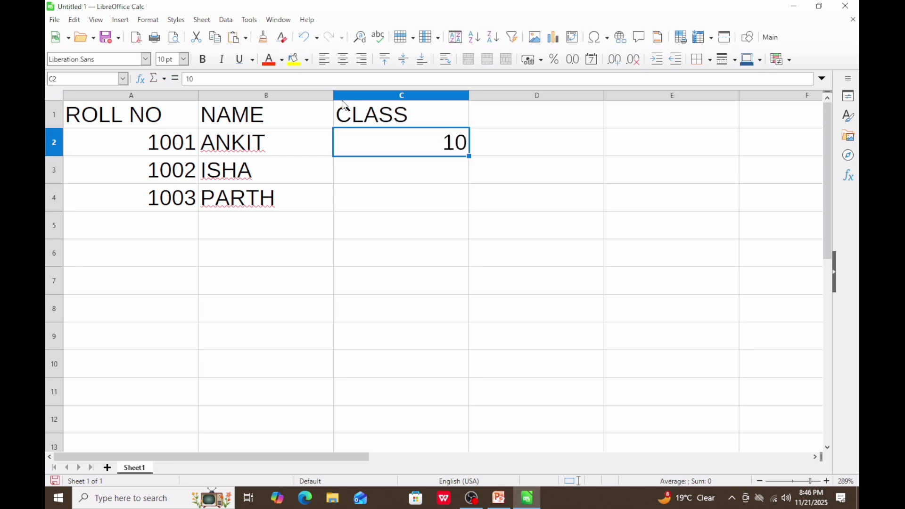
pyautogui.click(213, 76)
pyautogui.write('A')
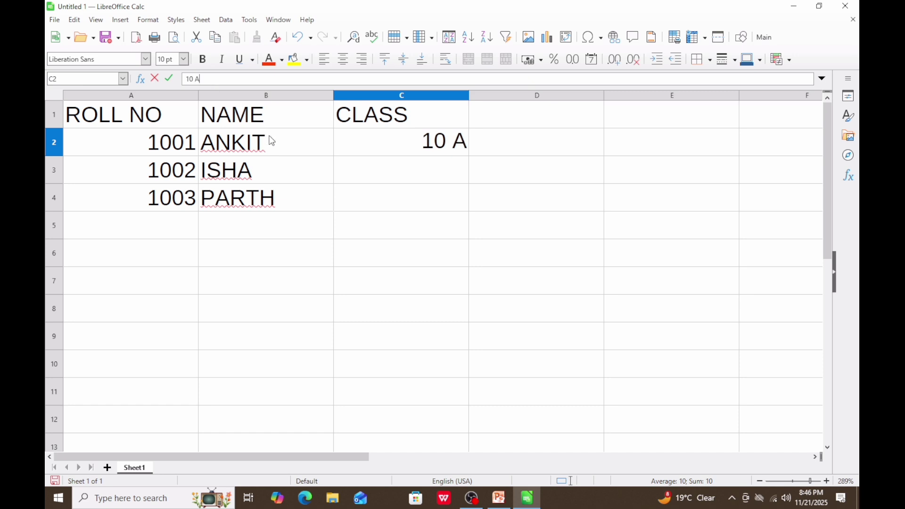
# - Enter the classes 10 B and 10C for the remaining students in cells C3 and C4
pyautogui.click(355, 166)
pyautogui.write('10')
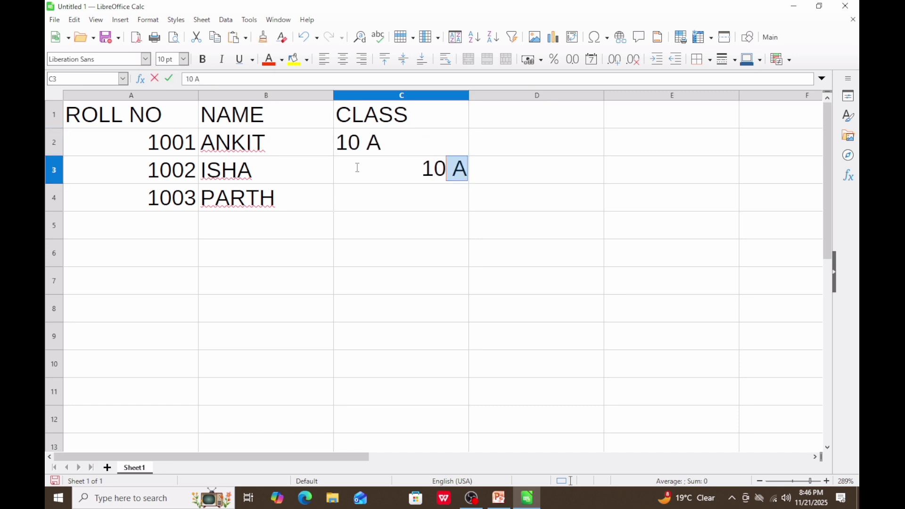
pyautogui.write(' B')
pyautogui.click(353, 203)
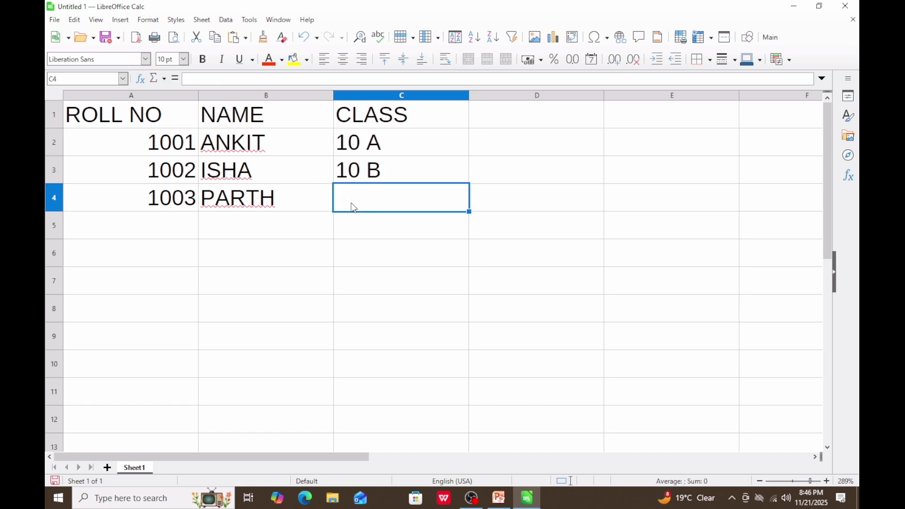
pyautogui.write('10')
pyautogui.press('Delete')
pyautogui.write('C')
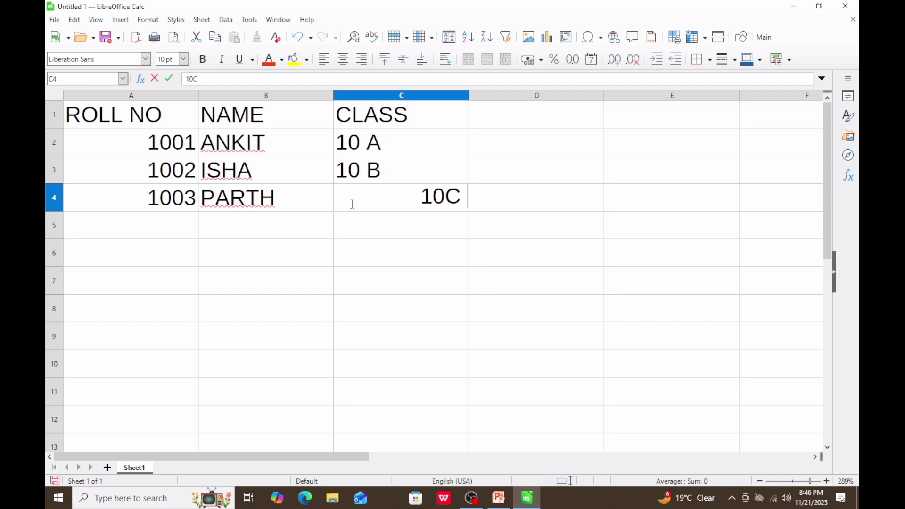
pyautogui.click(342, 237)
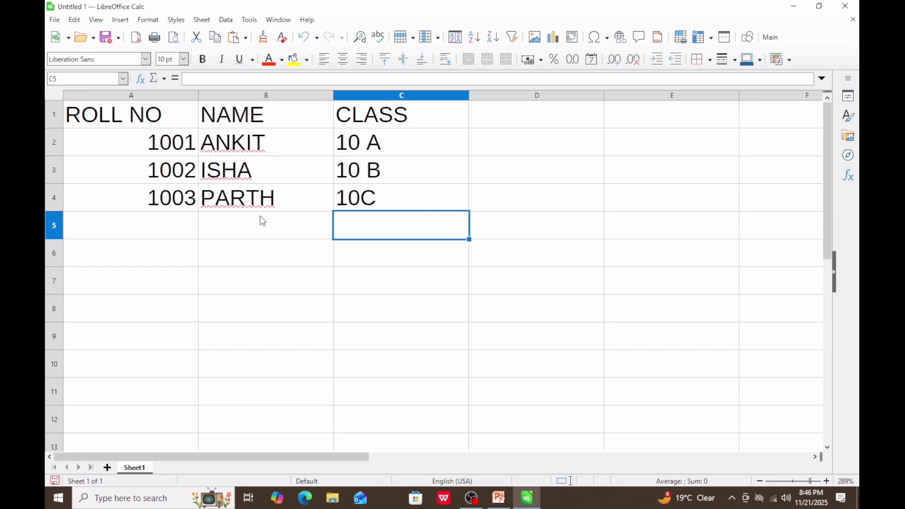
# - Start recording a macro and move the Record Macro window clear of the student table
pyautogui.click(244, 25)
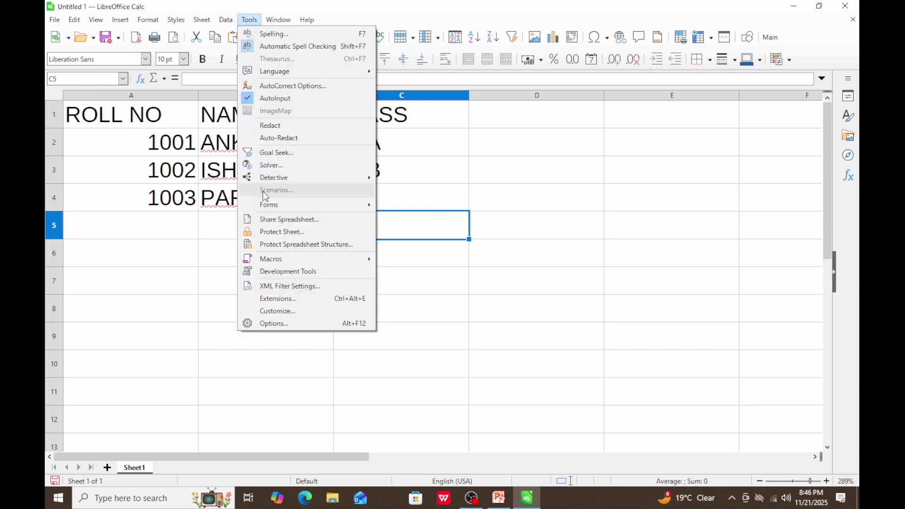
pyautogui.moveTo(339, 262)
pyautogui.click(422, 258)
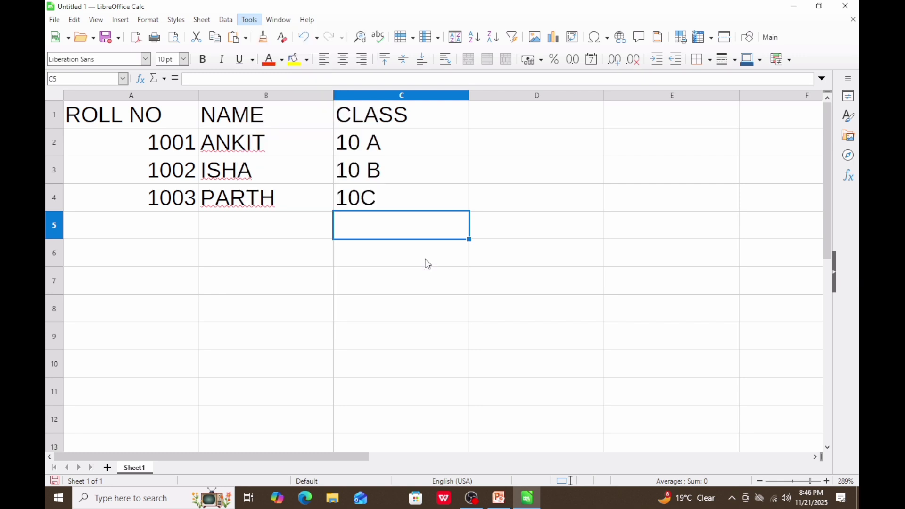
pyautogui.moveTo(109, 95); pyautogui.dragTo(533, 101)
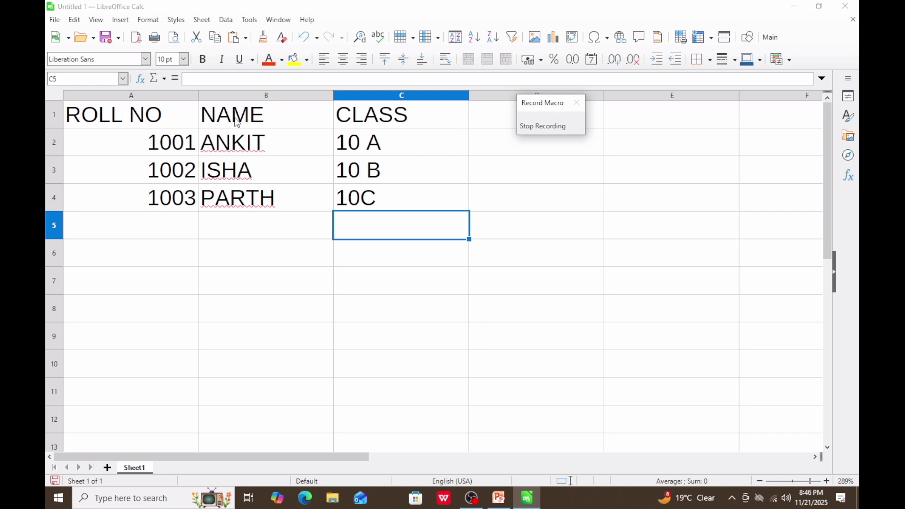
pyautogui.moveTo(160, 116); pyautogui.dragTo(437, 217)
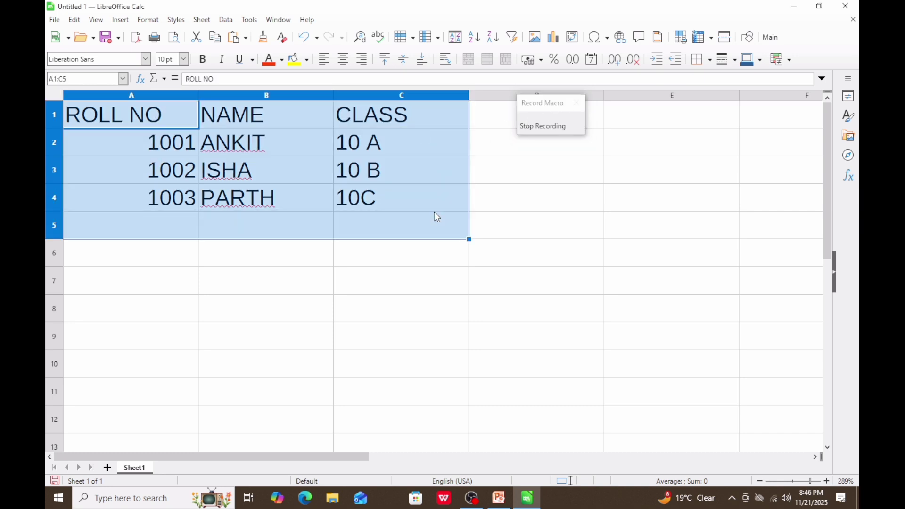
pyautogui.moveTo(174, 126); pyautogui.dragTo(349, 125)
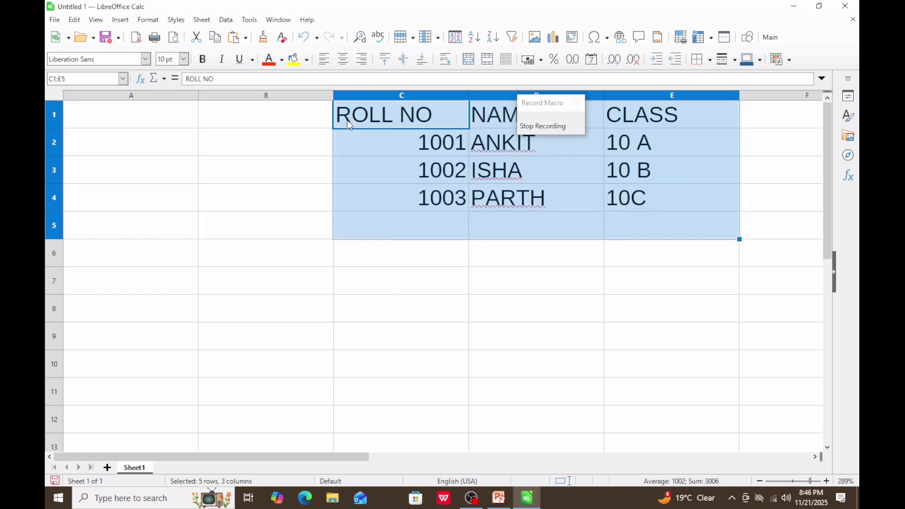
pyautogui.hotkey('ctrl', 'z')
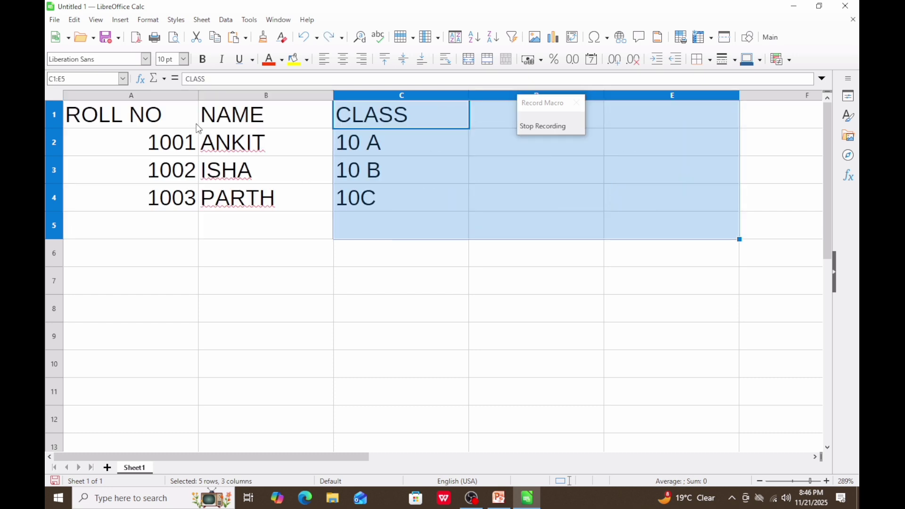
pyautogui.click(191, 216)
# - Centre the contents of the table A1:C4 horizontally and give all its cells outer and inner borders
pyautogui.moveTo(126, 118); pyautogui.dragTo(356, 204)
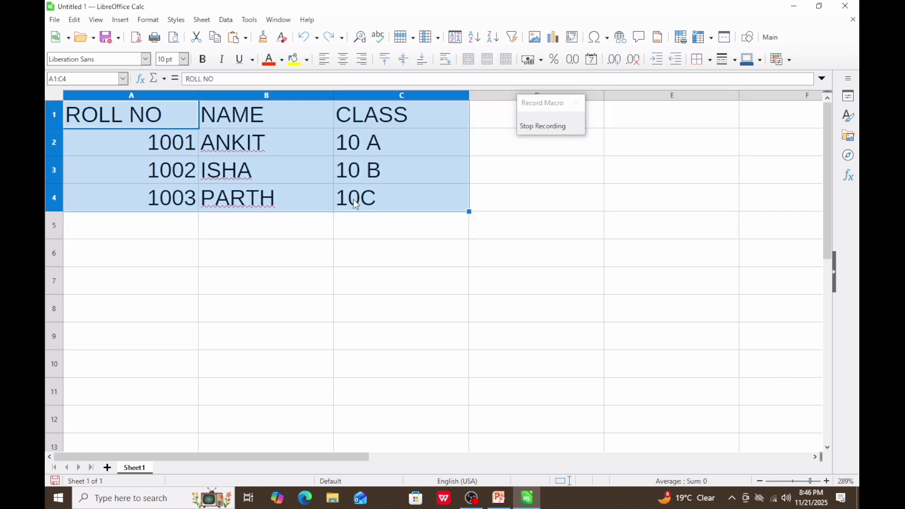
pyautogui.click(344, 59)
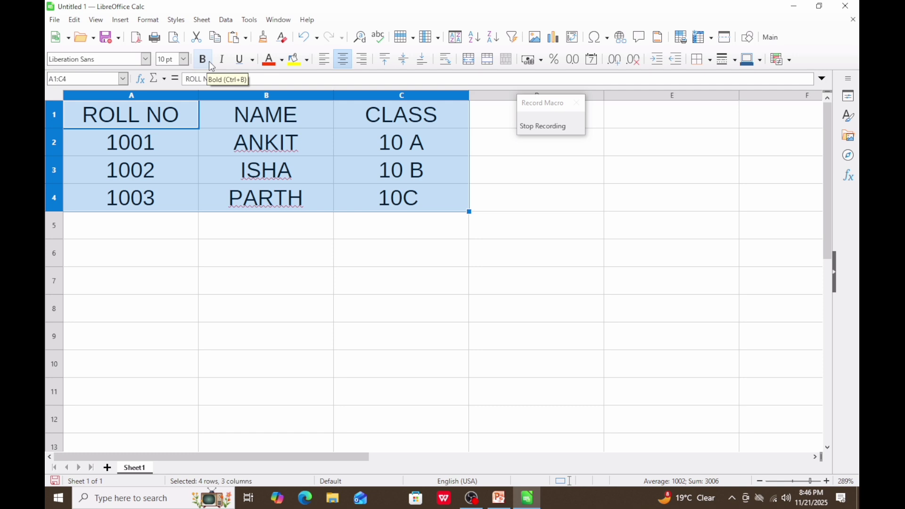
pyautogui.click(710, 60)
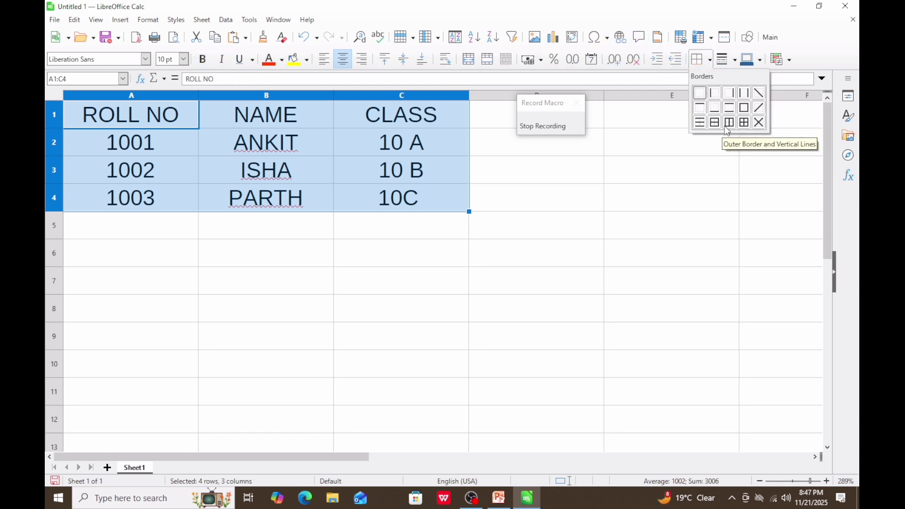
pyautogui.click(744, 122)
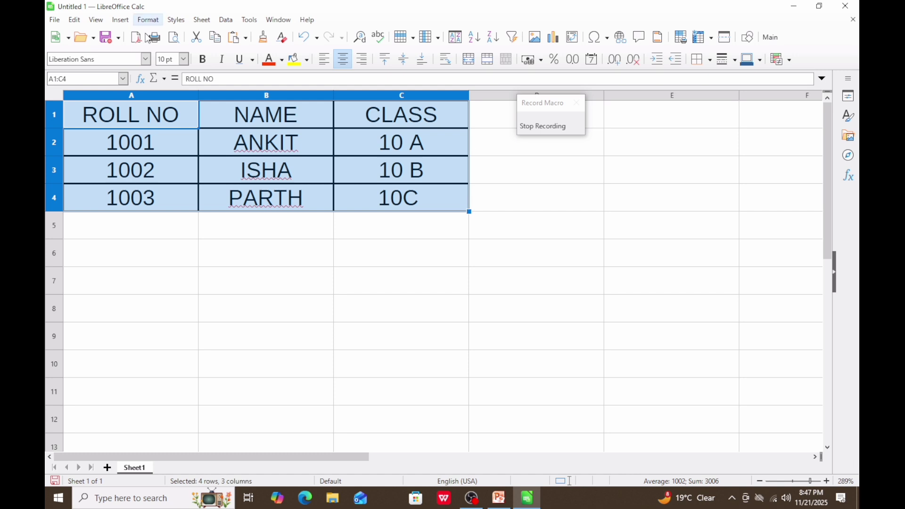
pyautogui.click(226, 275)
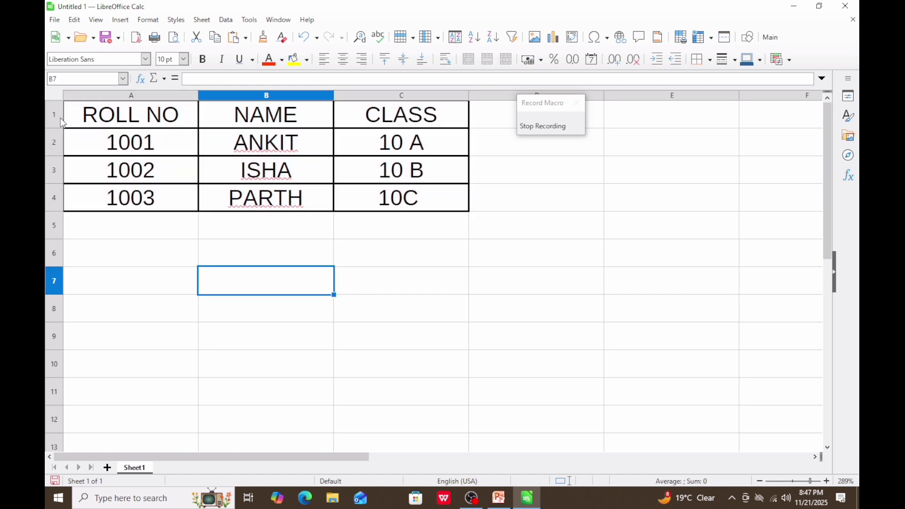
# - Set the font color of the header cells A1 to C1 to dark magenta
pyautogui.moveTo(81, 118); pyautogui.dragTo(436, 120)
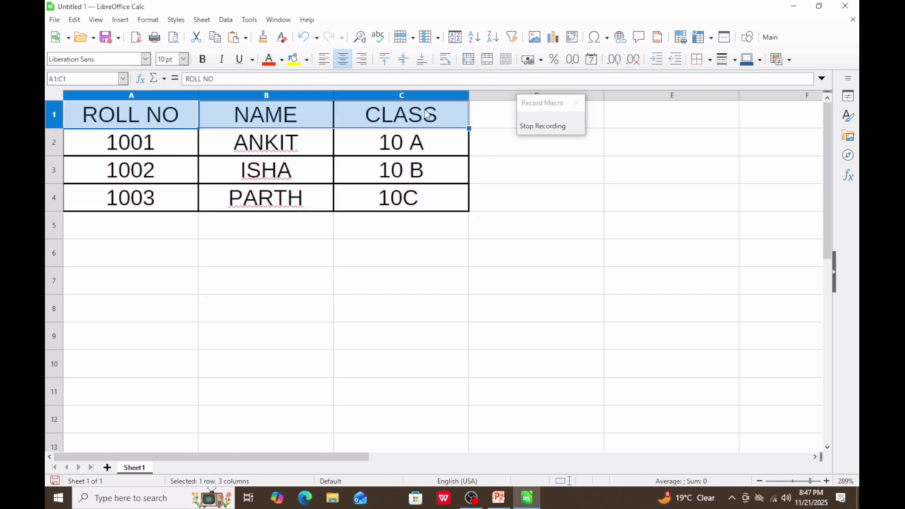
pyautogui.click(281, 60)
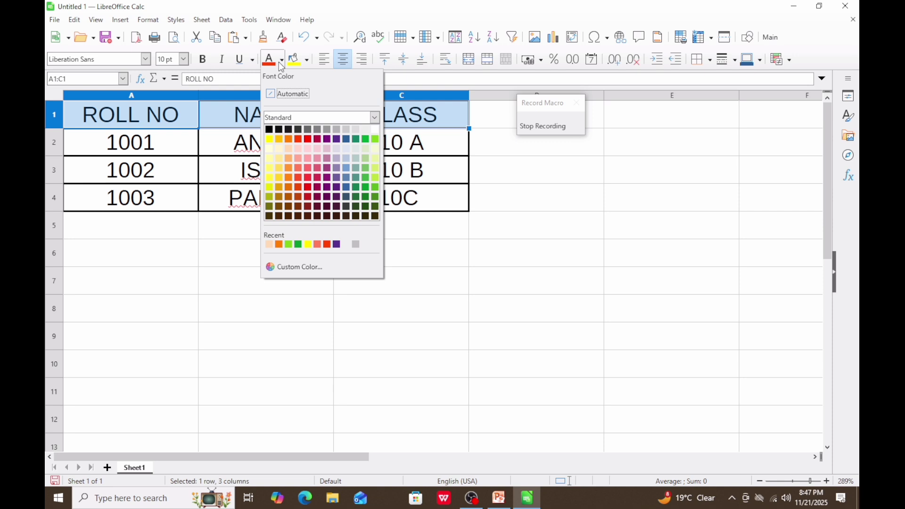
pyautogui.click(317, 139)
pyautogui.click(274, 227)
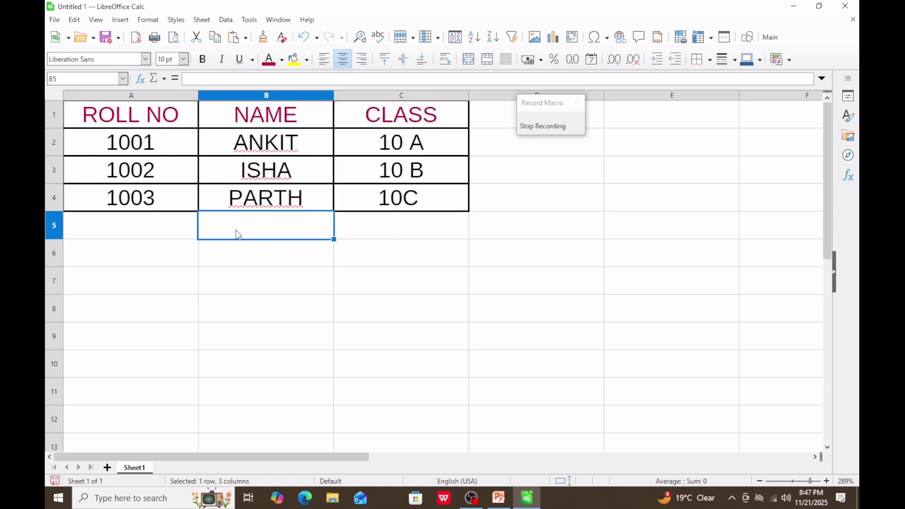
# - Fill the whole table A1:C4 with a light orange background color
pyautogui.click(112, 115)
pyautogui.moveTo(113, 115); pyautogui.dragTo(402, 197)
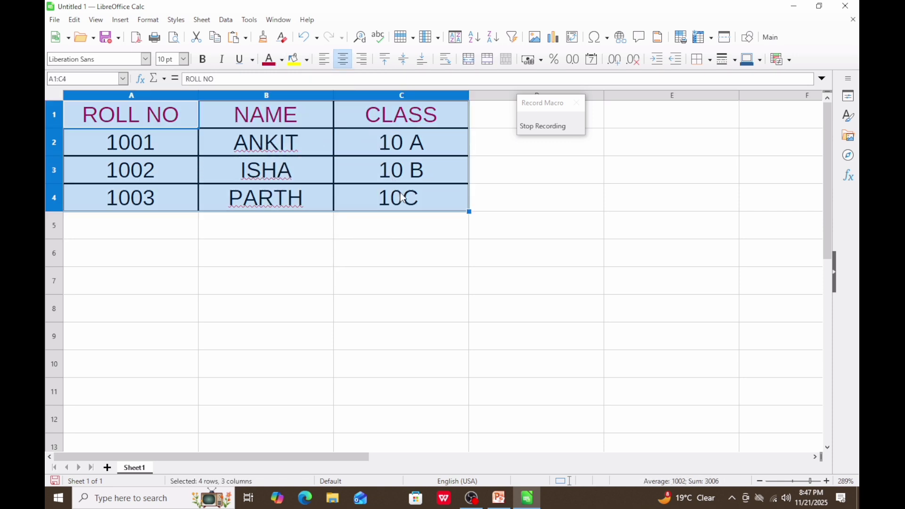
pyautogui.click(307, 60)
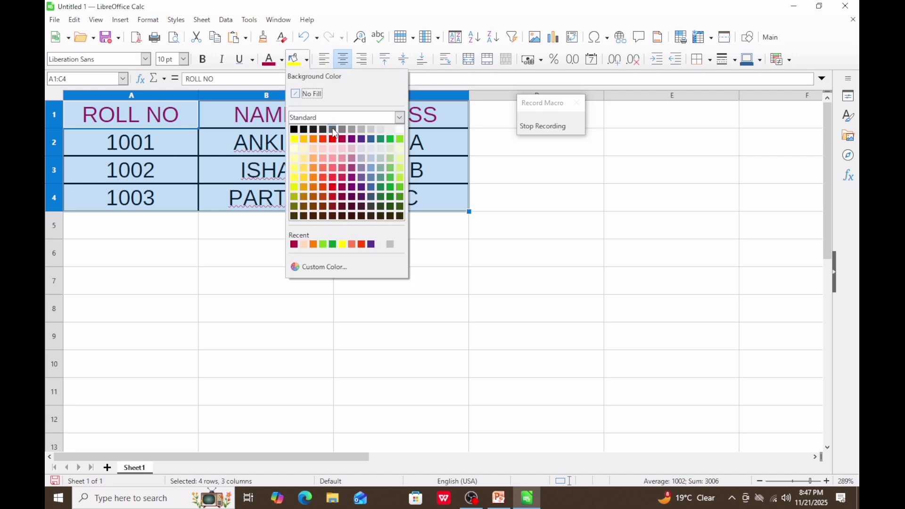
pyautogui.click(314, 148)
pyautogui.click(297, 235)
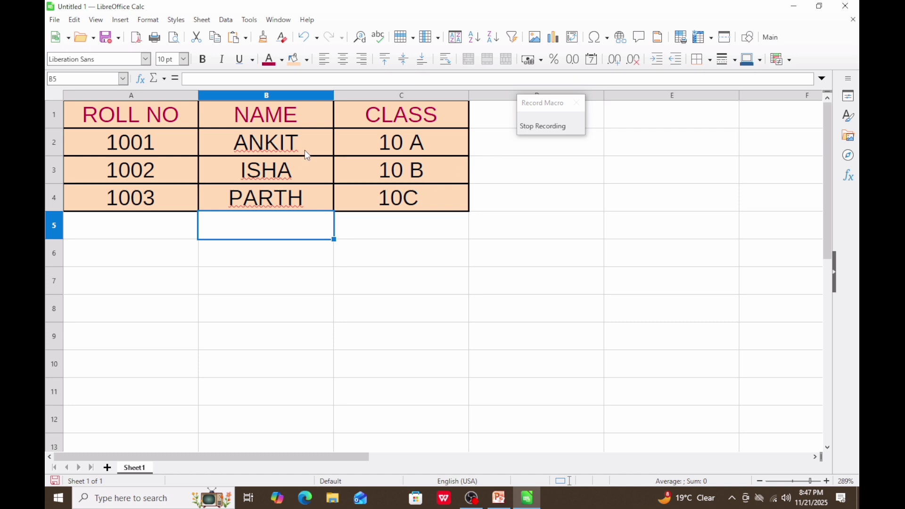
# - Stop the macro recording and choose Module1 in the Standard library of My Macros as the save location
pyautogui.click(535, 130)
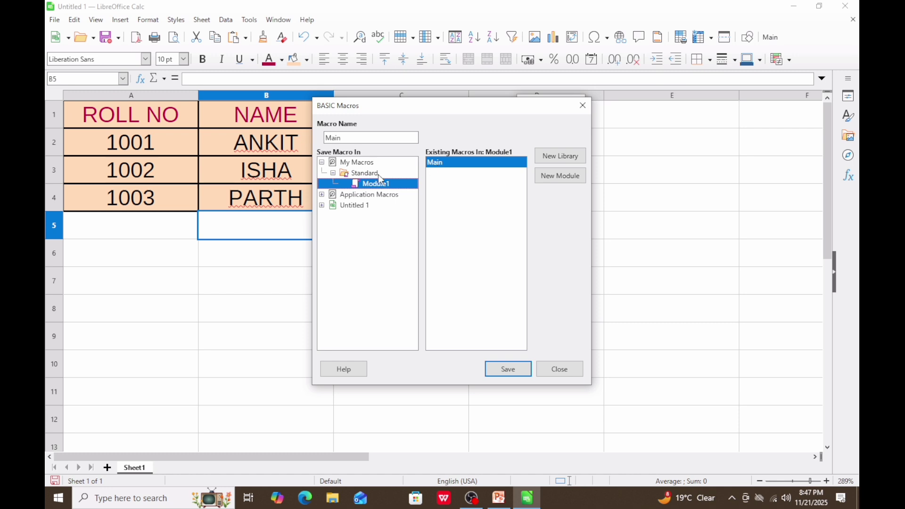
pyautogui.click(322, 163)
pyautogui.click(322, 163)
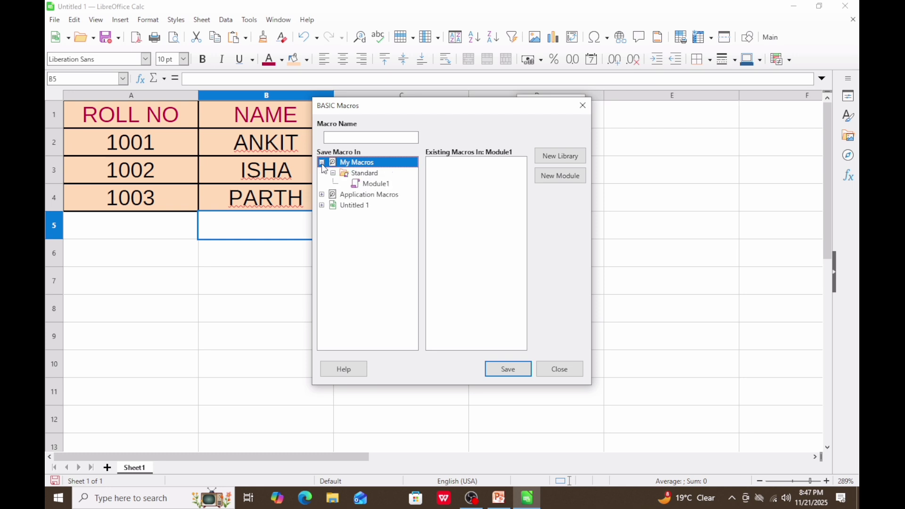
pyautogui.click(334, 173)
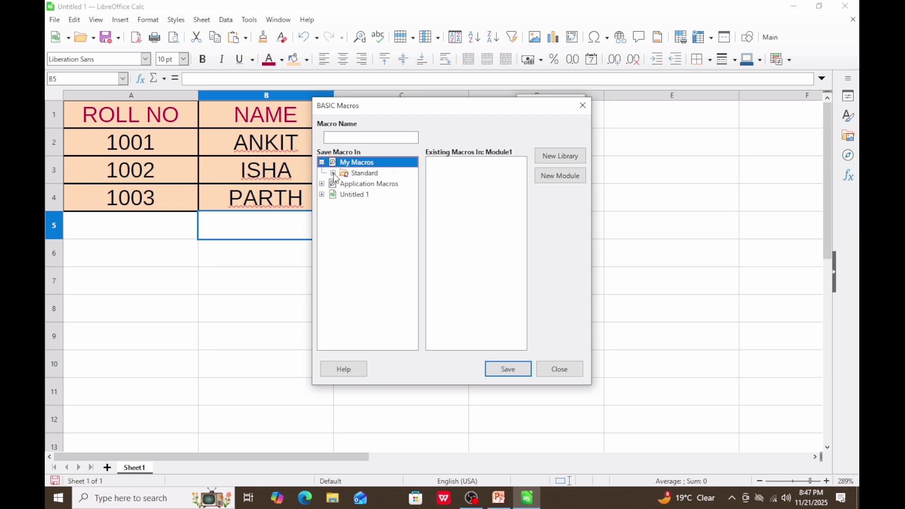
pyautogui.click(333, 173)
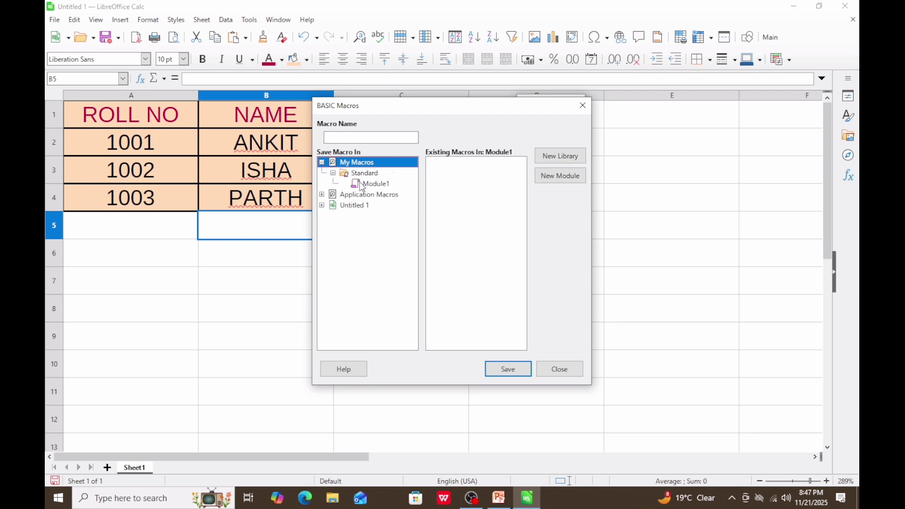
pyautogui.click(371, 188)
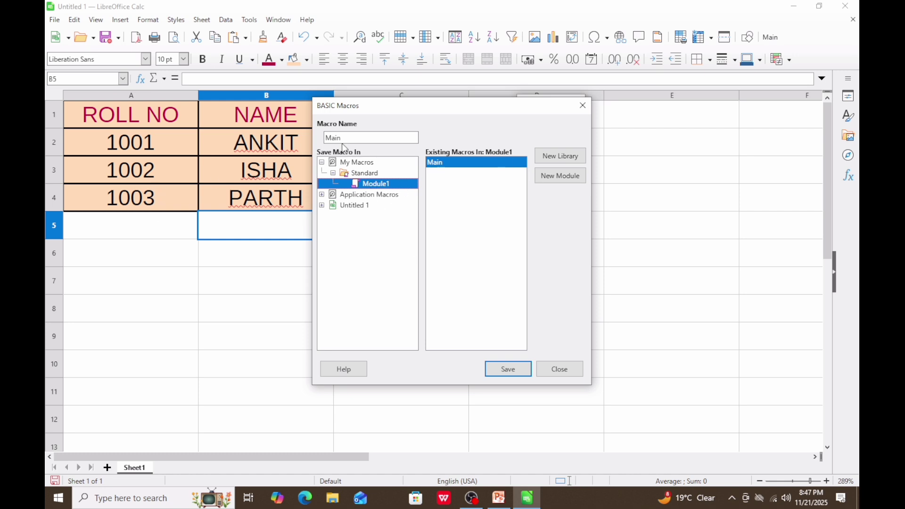
# - Name the recorded macro FORMAT and save it in Module1
pyautogui.moveTo(342, 138); pyautogui.dragTo(324, 141)
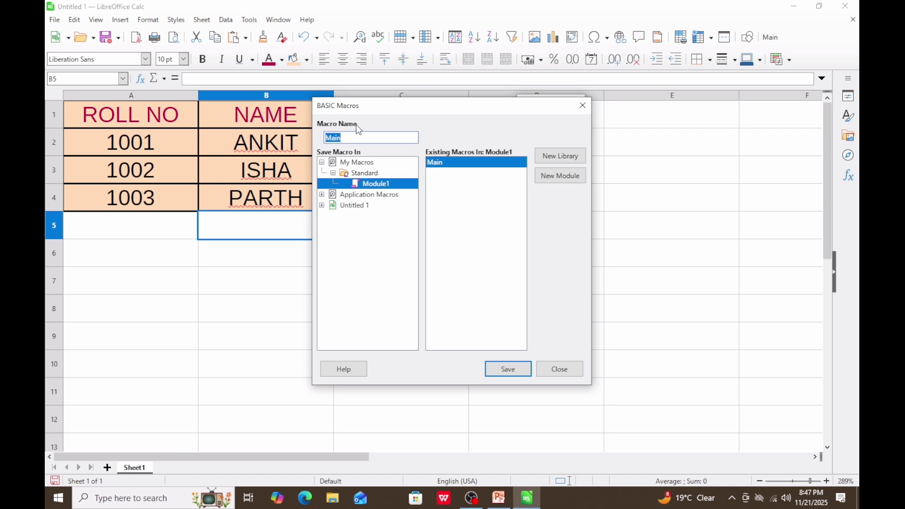
pyautogui.write('F')
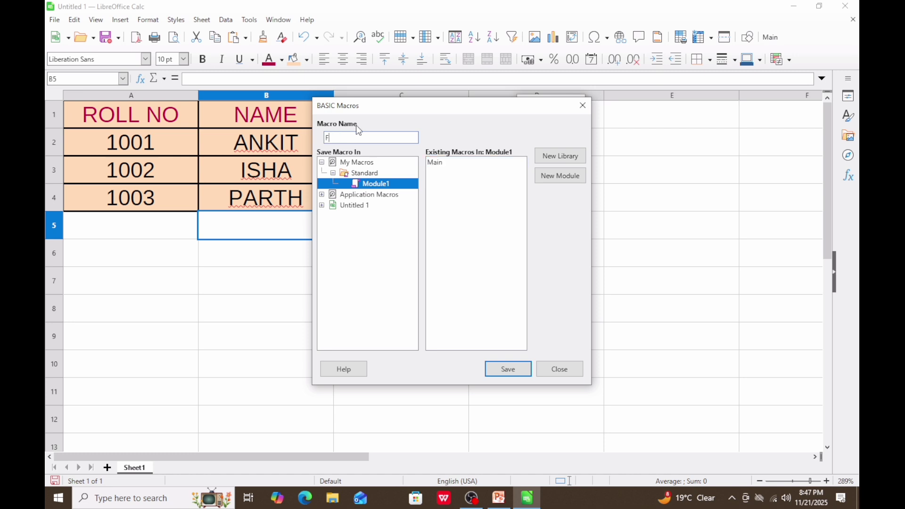
pyautogui.write('ORMAT')
pyautogui.click(508, 369)
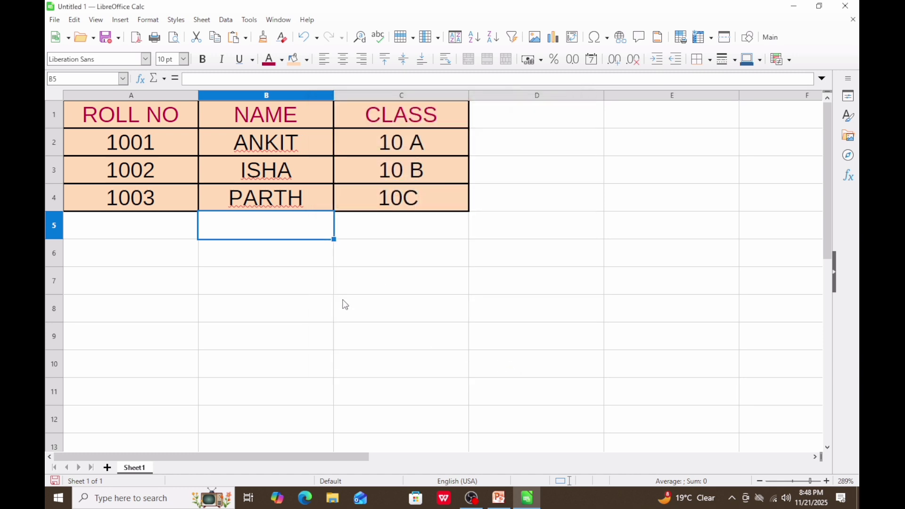
pyautogui.click(314, 335)
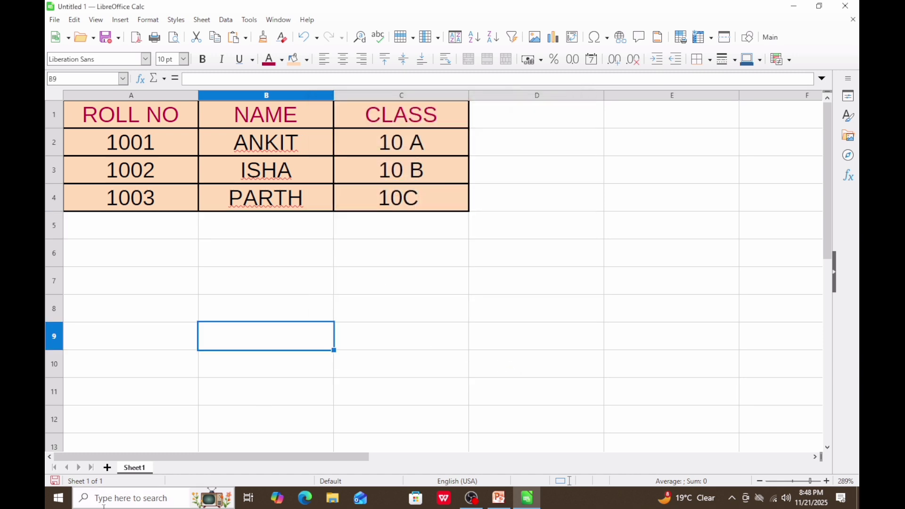
# - Add a new sheet and run the FORMAT macro from Module1 in the Standard library of My Macros on it
pyautogui.click(108, 468)
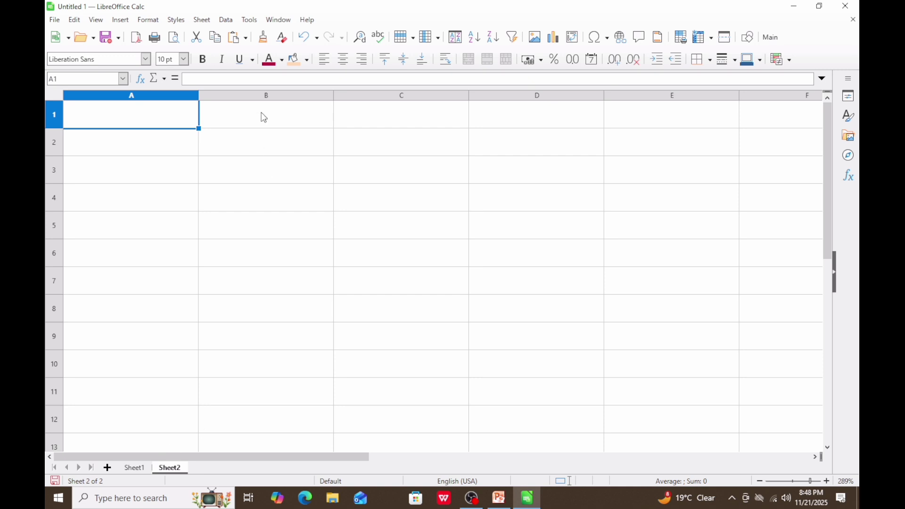
pyautogui.click(251, 20)
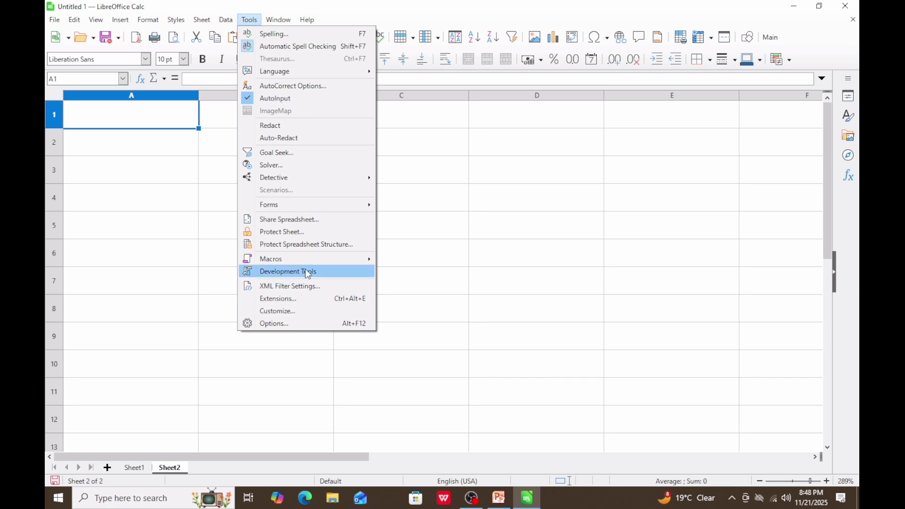
pyautogui.moveTo(306, 258)
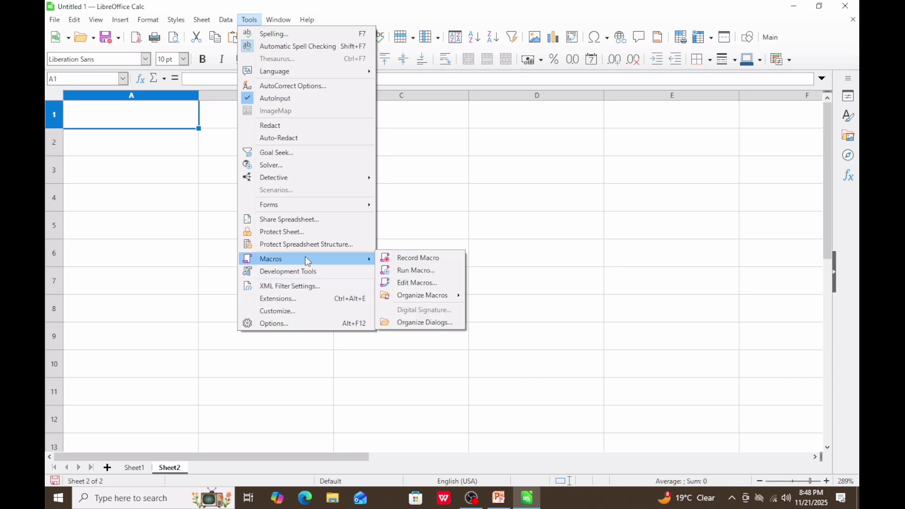
pyautogui.click(400, 270)
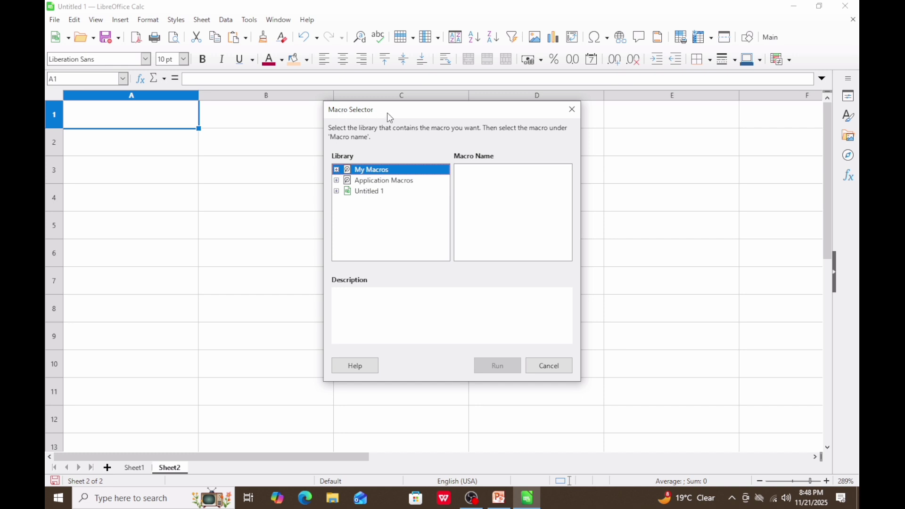
pyautogui.click(336, 170)
pyautogui.click(348, 180)
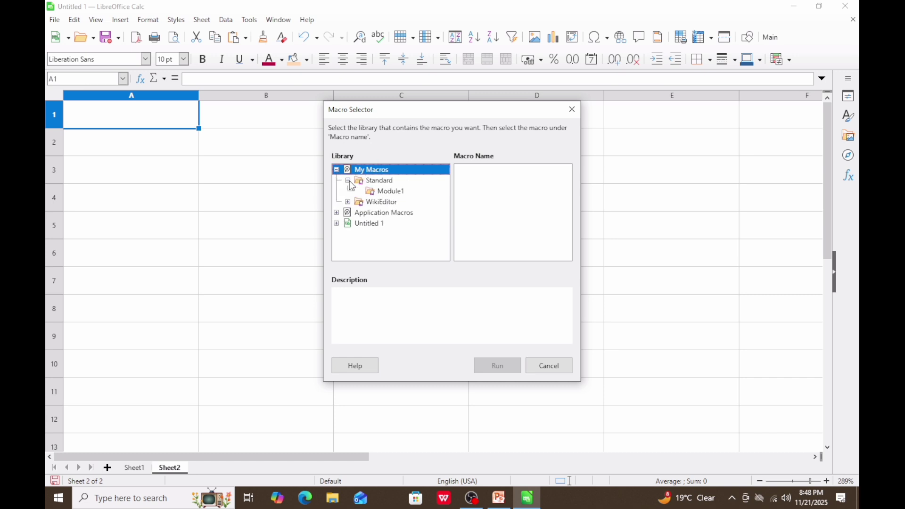
pyautogui.click(381, 193)
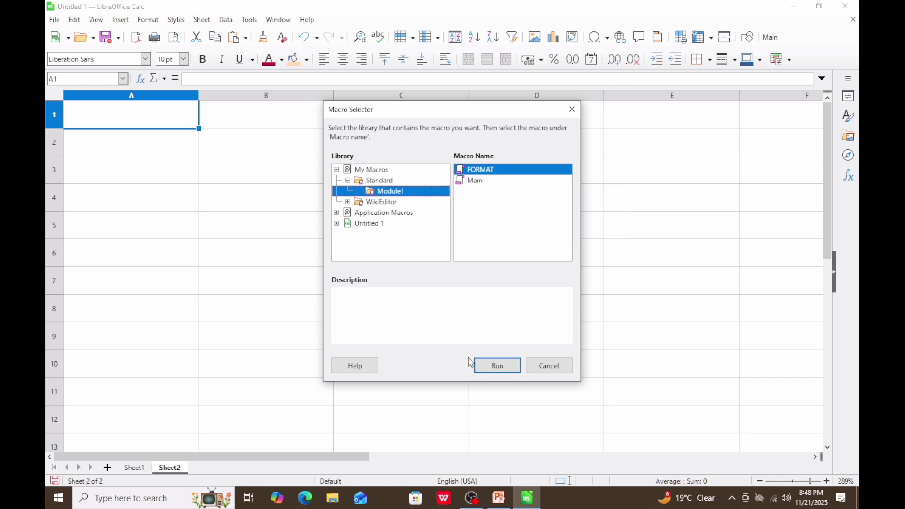
pyautogui.click(492, 367)
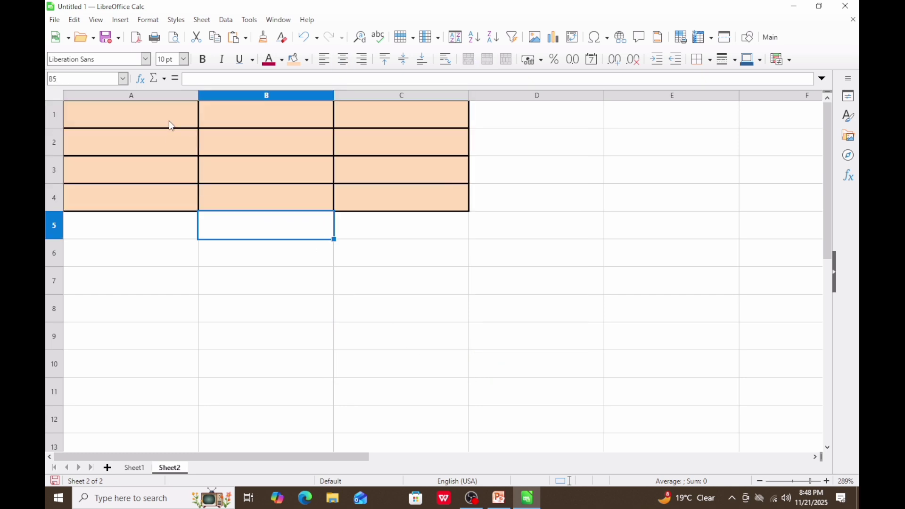
pyautogui.click(273, 250)
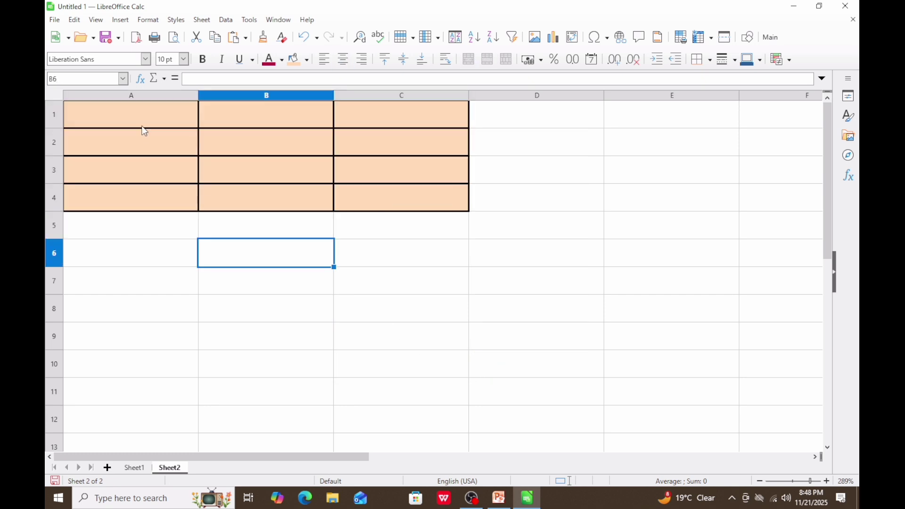
# - Enter the headers ROLL NO, NAME and CLASS in cells A1 to C1 of Sheet2
pyautogui.click(145, 121)
pyautogui.write('R')
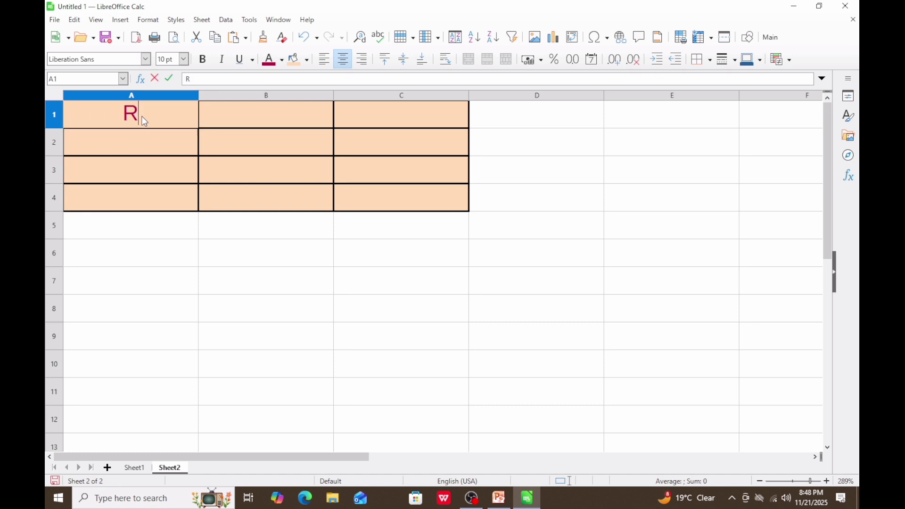
pyautogui.write('OLL NO')
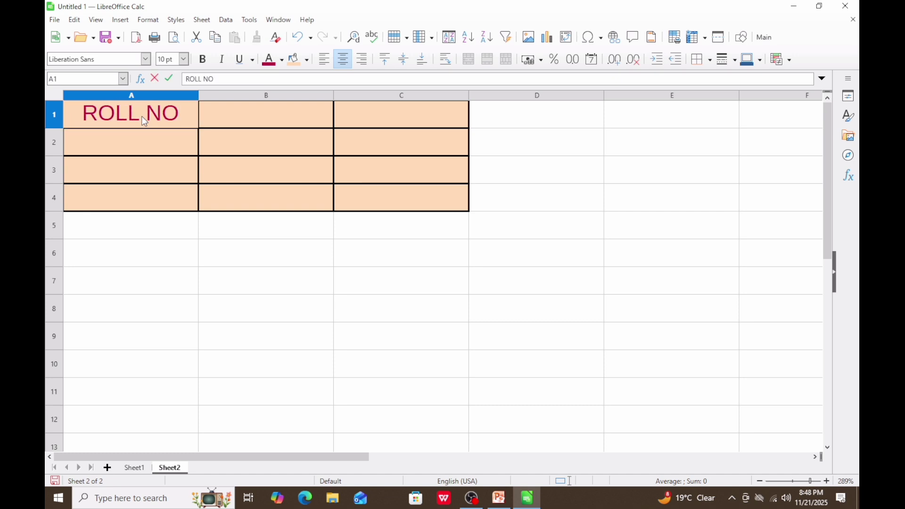
pyautogui.press('Tab')
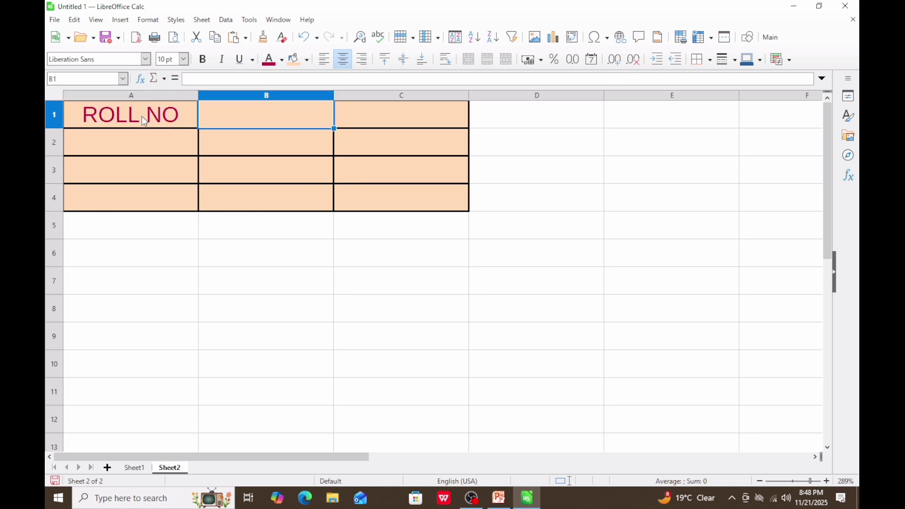
pyautogui.write('NAME')
pyautogui.press('Tab')
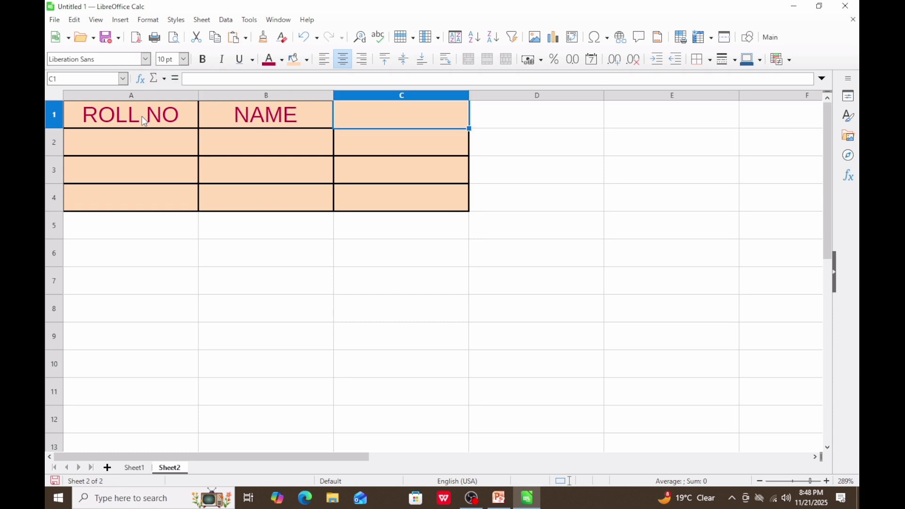
pyautogui.write('CLASS')
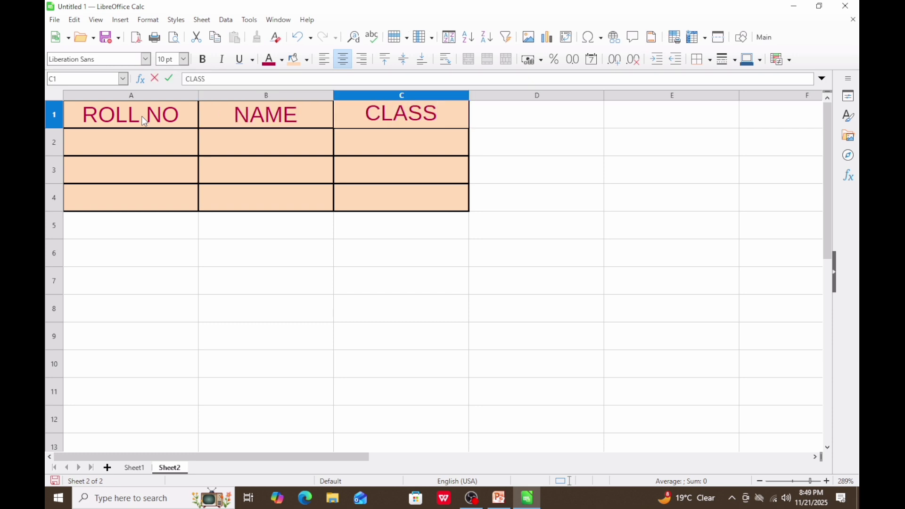
pyautogui.press('Return')
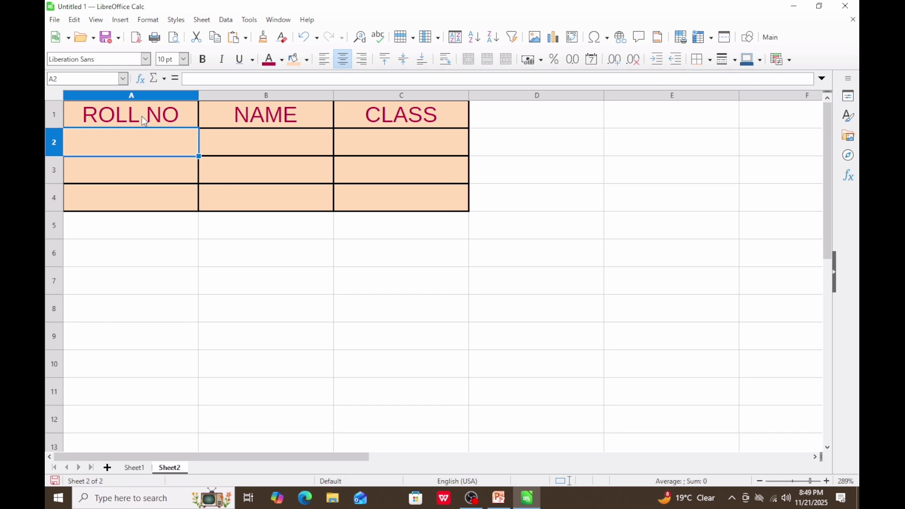
# - Fill the first data row of Sheet2 with roll number 11, name AAA and class 11
pyautogui.write('11')
pyautogui.press('Tab')
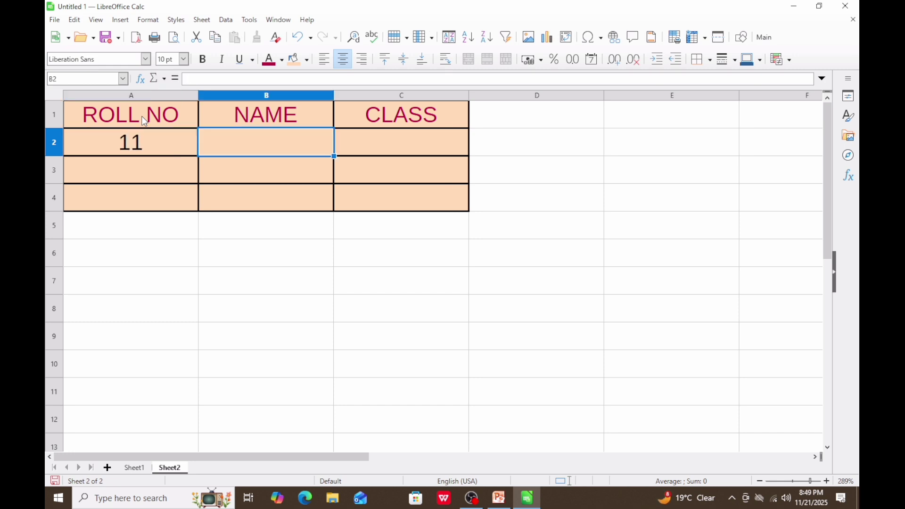
pyautogui.write('AAA')
pyautogui.press('Tab')
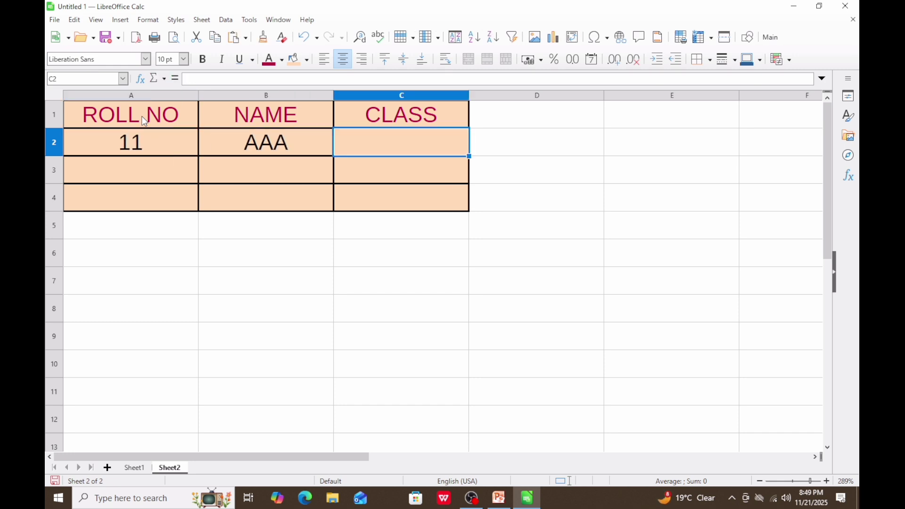
pyautogui.write('11')
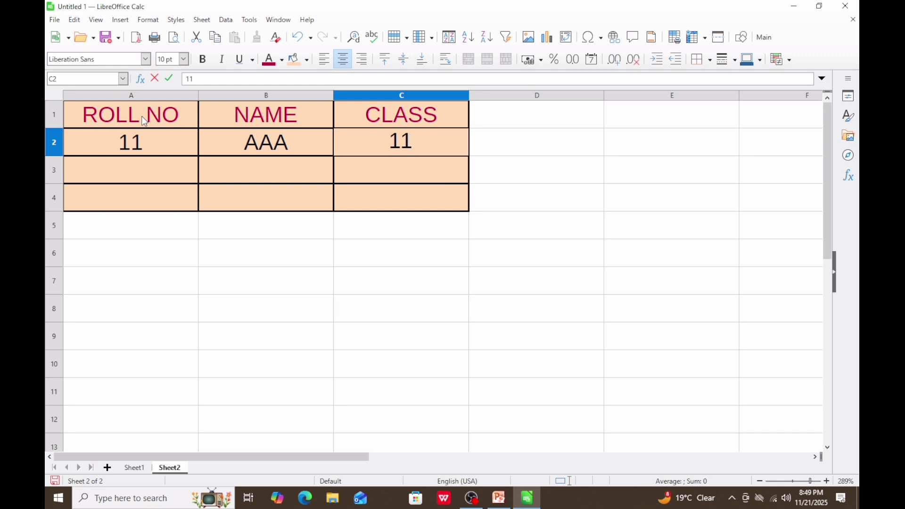
pyautogui.press('Return')
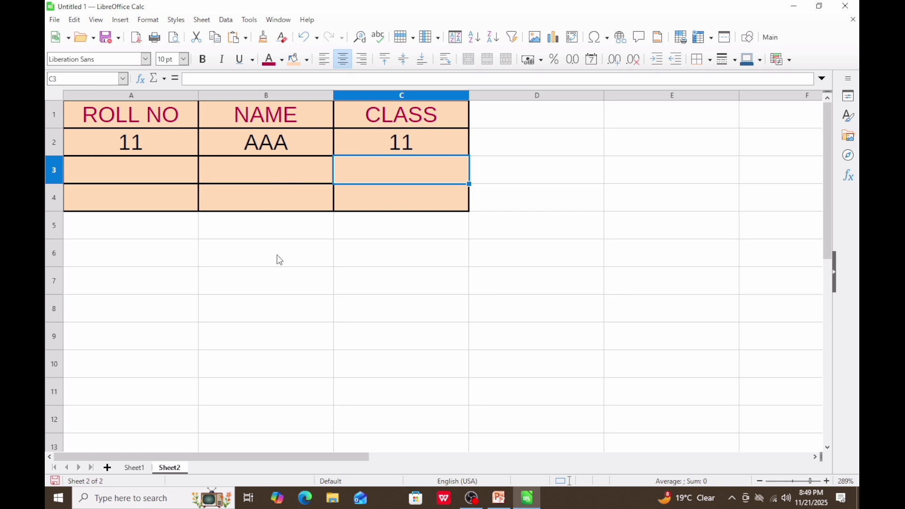
# - Switch to the macro presentation in PowerPoint and play the slide show from the start up to the slide "How to Record a Macro in LibreOffice Calc"
pyautogui.click(499, 498)
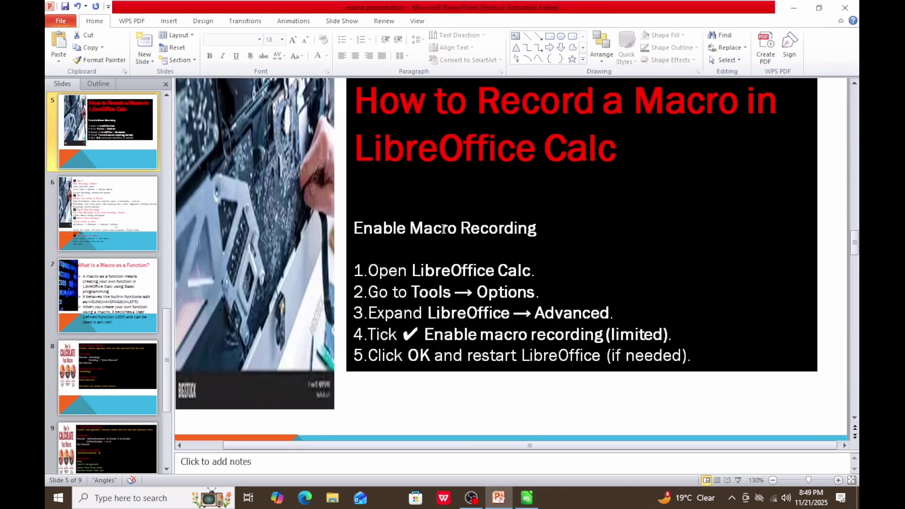
pyautogui.press('F5')
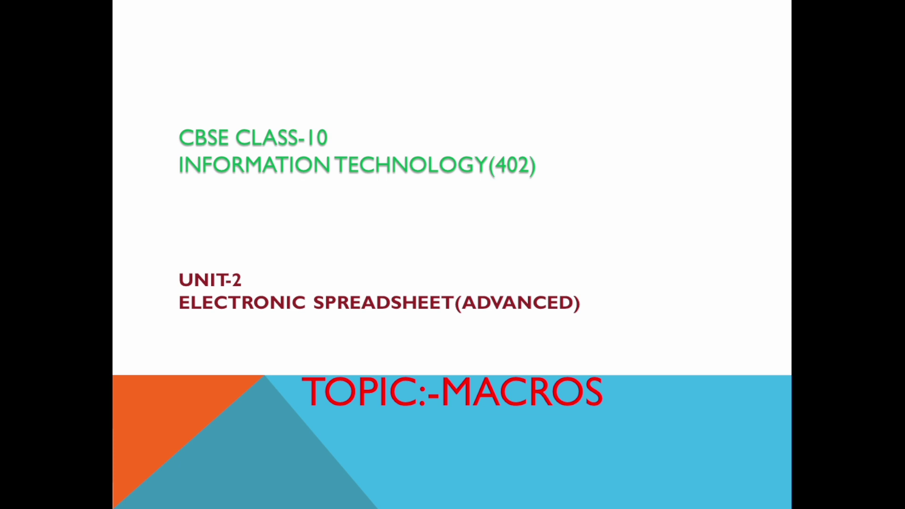
pyautogui.press('Right')
pyautogui.press('Right')
pyautogui.press('Right')
pyautogui.press('Right')
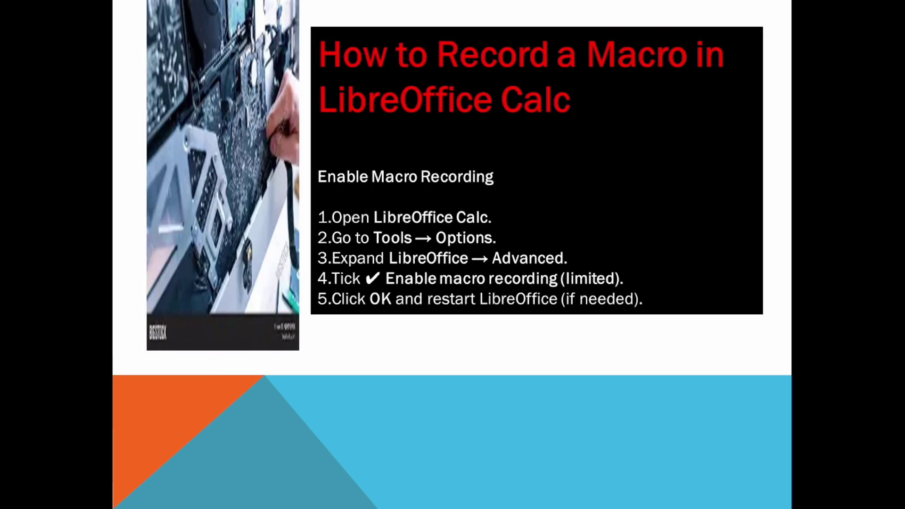